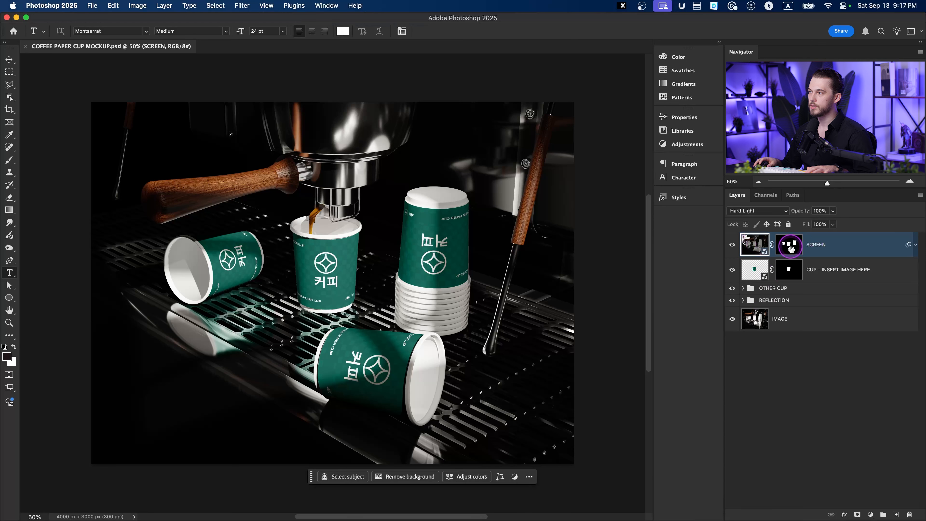
Step: Toggle the SCREEN layer's visibility off and on to examine its effect on the cups
click(734, 247)
click(733, 247)
click(734, 245)
click(734, 245)
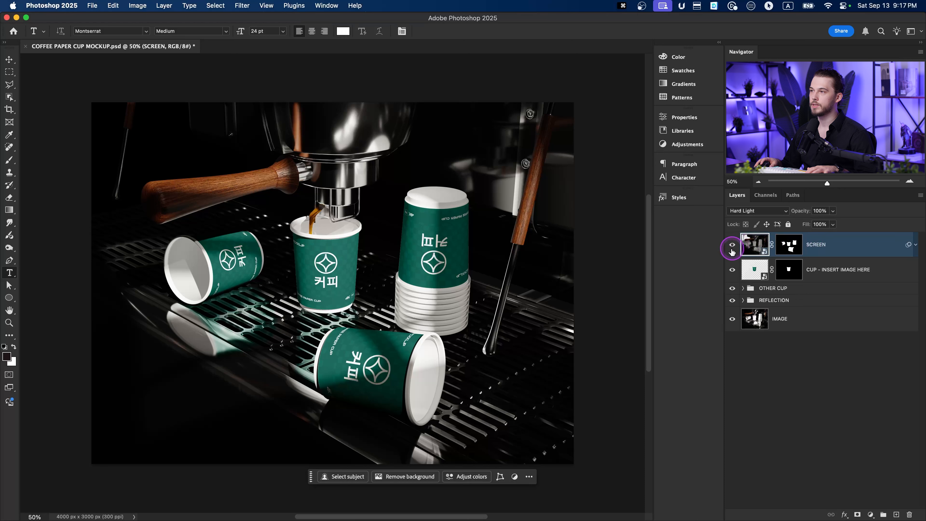
click(733, 246)
click(734, 245)
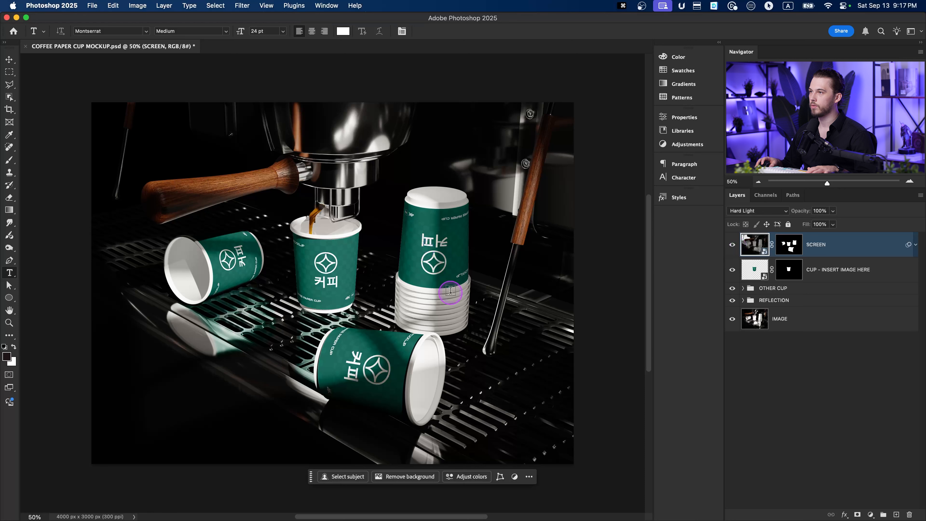
Step: Toggle the visibility of the CUP - INSERT IMAGE HERE layer to check what it controls, and select it
click(740, 270)
click(738, 270)
click(738, 271)
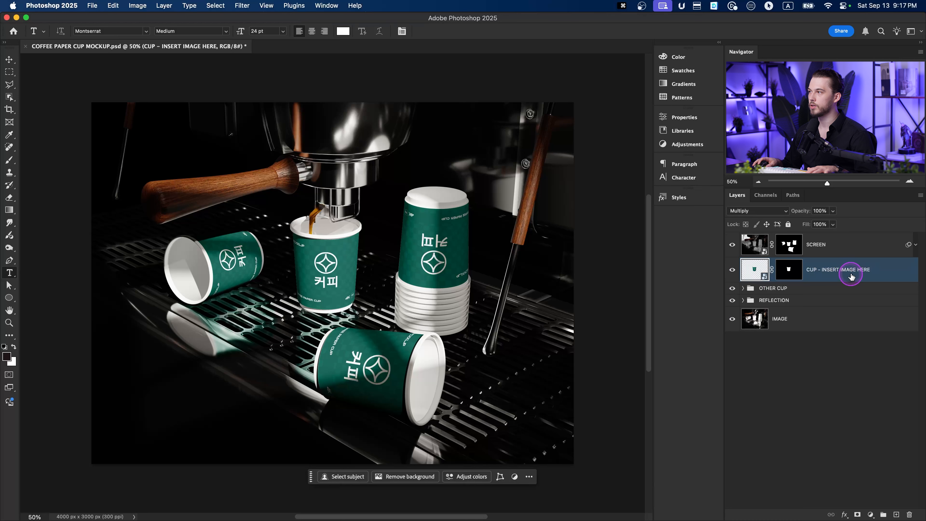
click(810, 275)
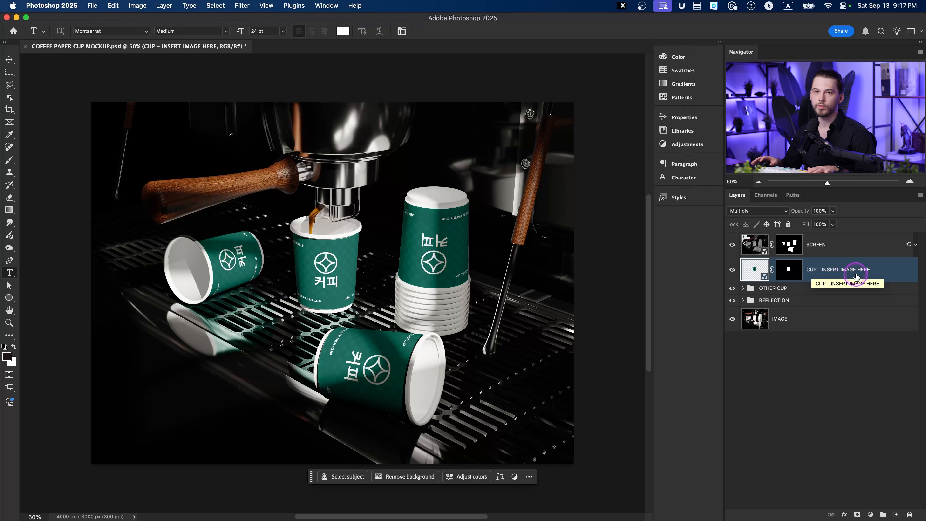
Step: Examine what the OTHER CUP group and its CUP 2 layer control by toggling their visibility, leaving the group collapsed
click(737, 292)
click(738, 293)
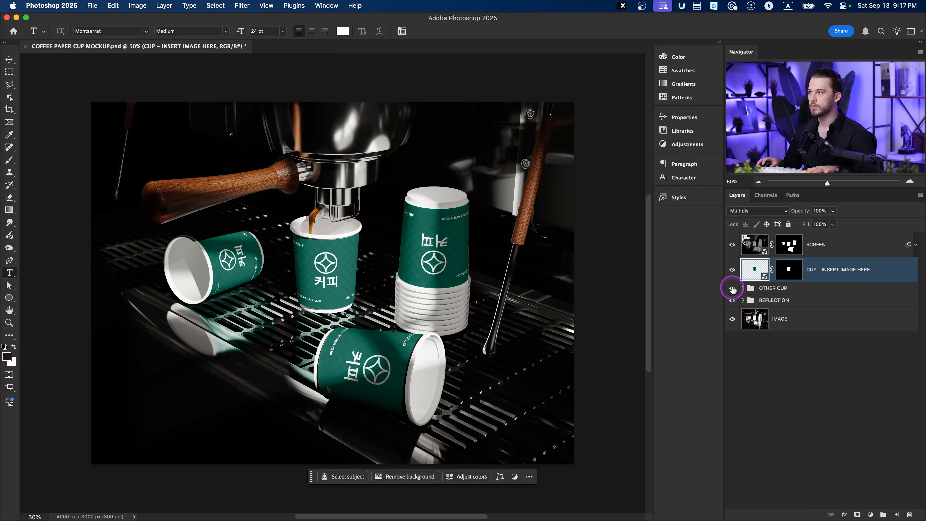
click(734, 290)
click(733, 289)
click(744, 288)
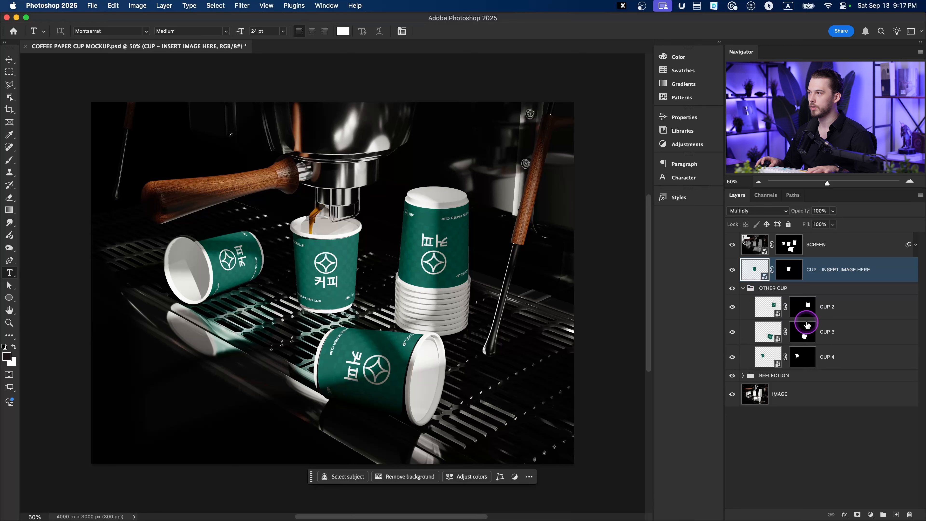
click(735, 307)
click(735, 308)
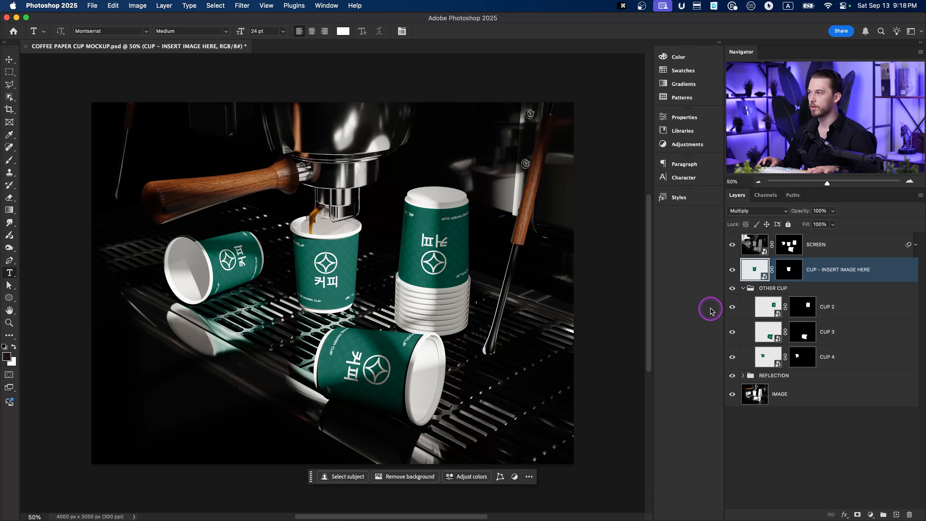
click(743, 288)
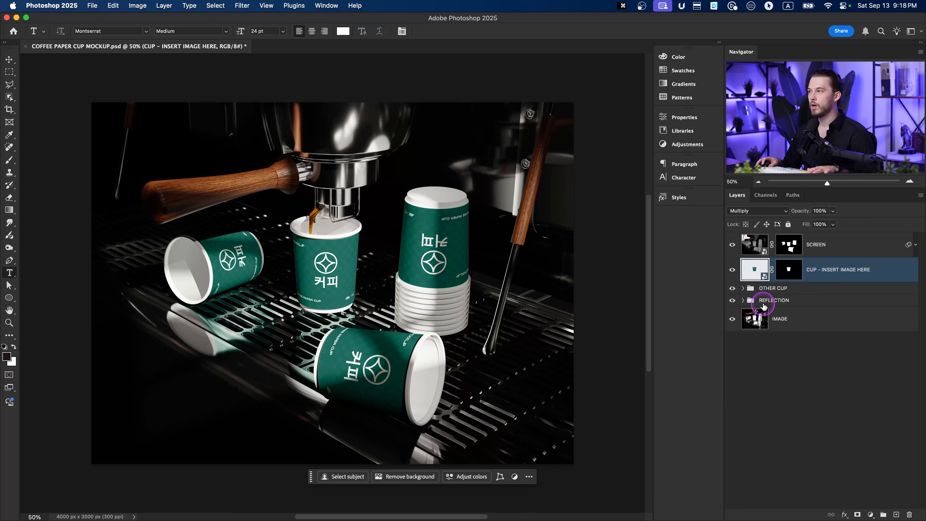
Step: Select the REFLECTION group and toggle its visibility to examine the reflections on the machine
click(758, 303)
click(733, 301)
click(733, 300)
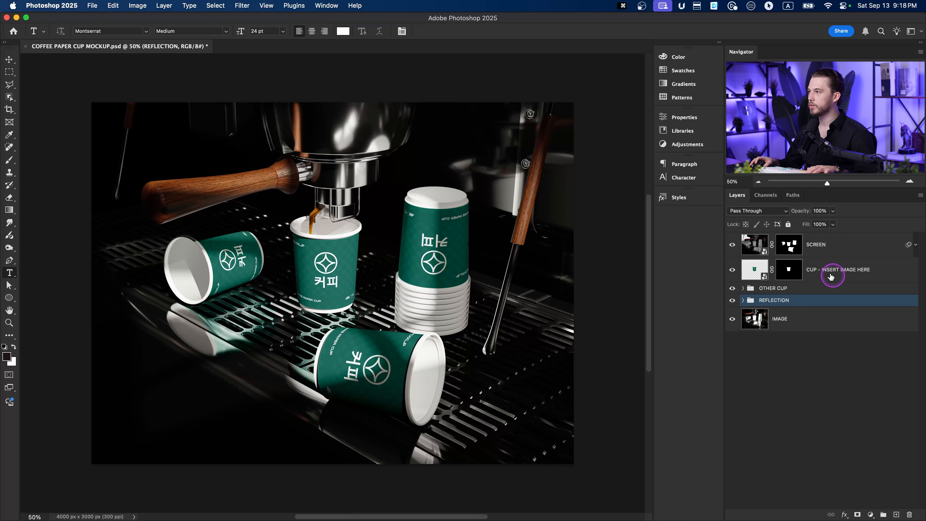
Step: Select the CUP - INSERT IMAGE HERE layer and compare the central cup with its design hidden and shown
click(818, 249)
click(818, 271)
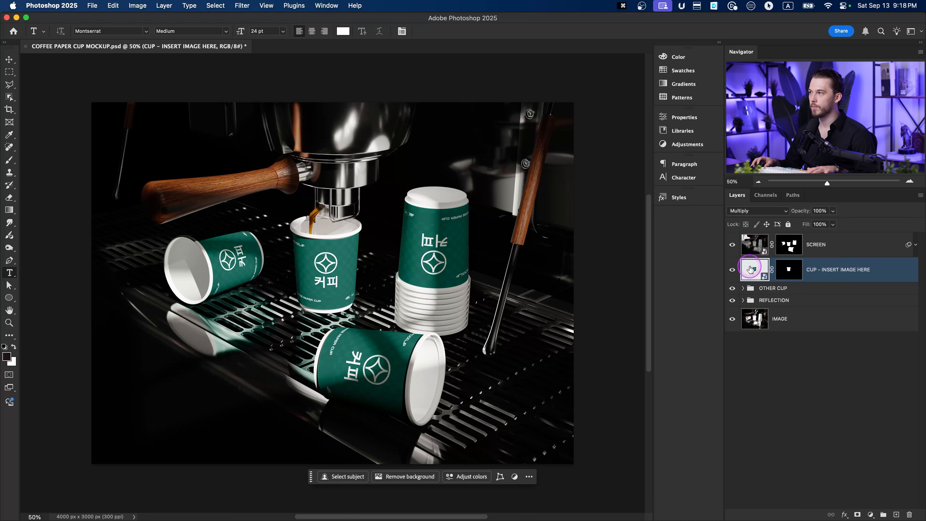
click(732, 269)
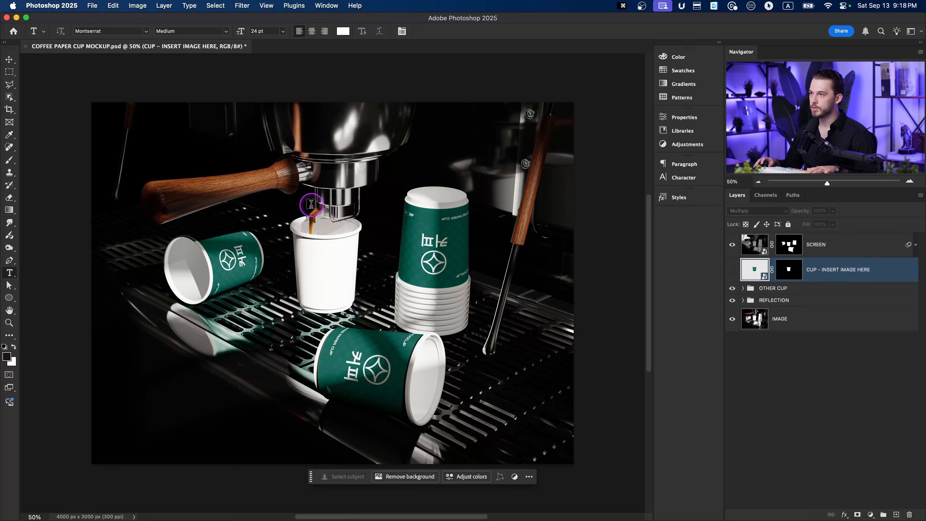
click(732, 270)
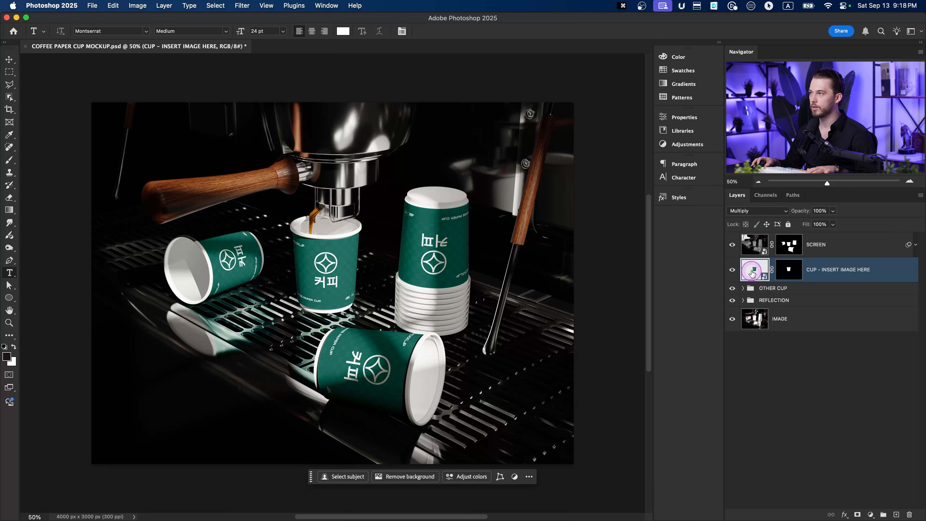
Step: Open the contents of the CUP - INSERT IMAGE HERE smart object and compare its artwork with the central cup in the mockup
double_click(754, 273)
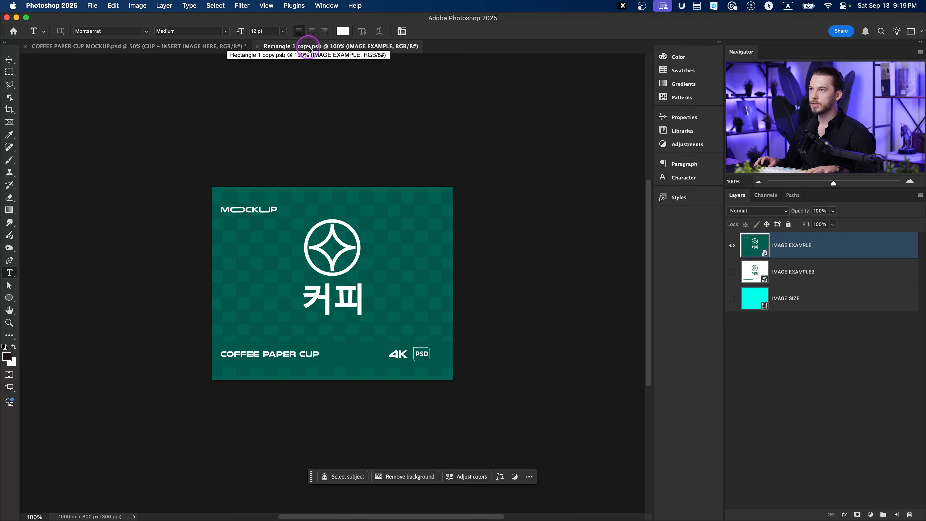
click(166, 46)
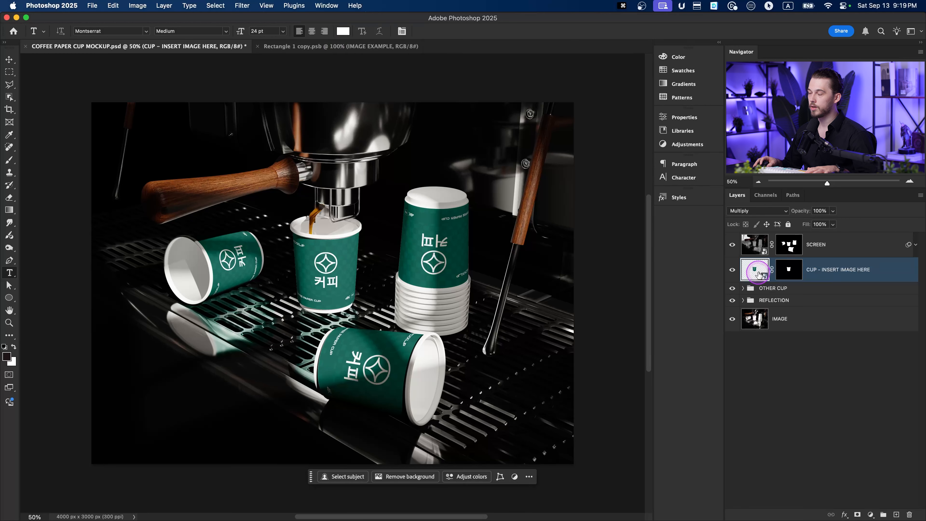
click(325, 53)
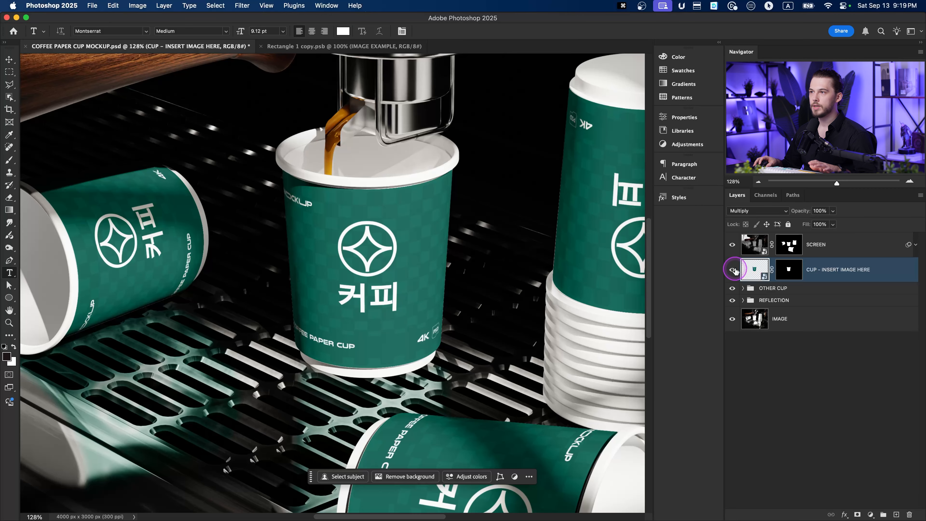
click(732, 270)
click(733, 269)
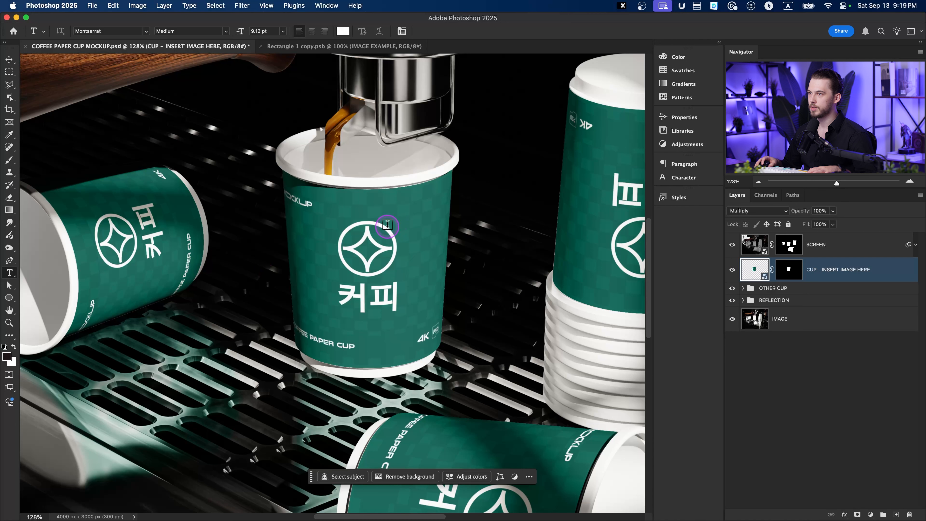
Step: In the smart object, hide IMAGE EXAMPLE, show IMAGE EXAMPLE2 and save, and check the white design on the whole mockup
click(307, 47)
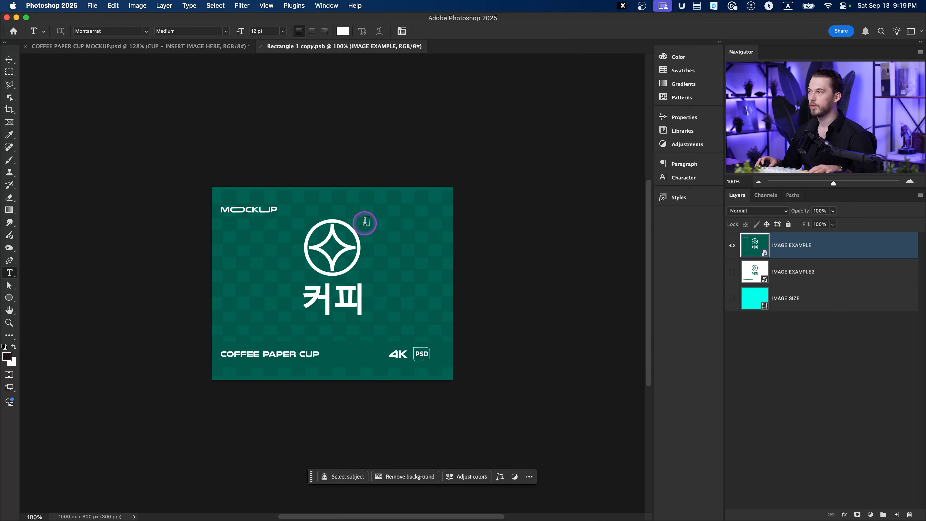
click(732, 245)
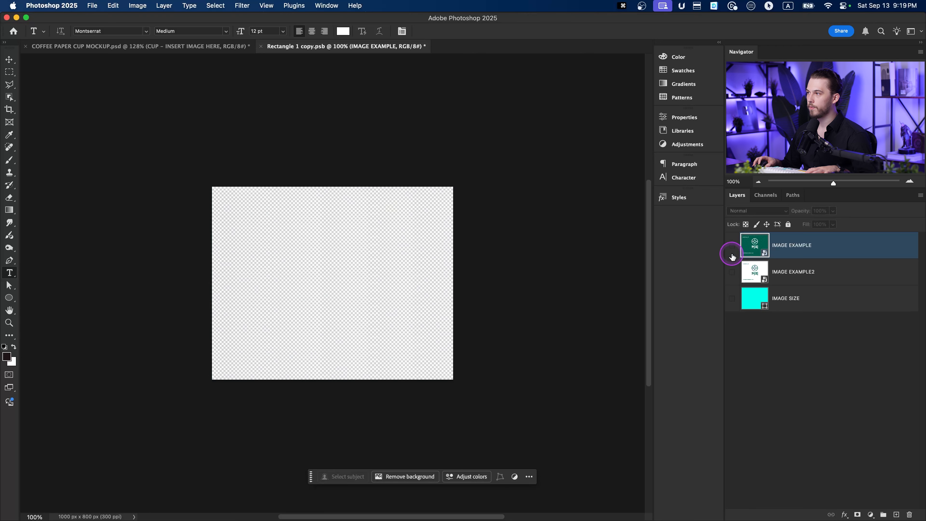
click(732, 271)
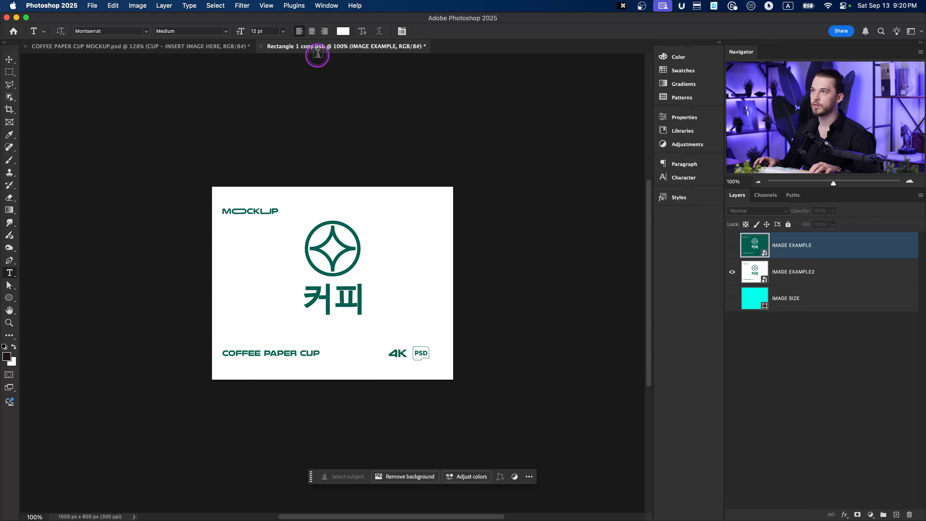
key(super+s)
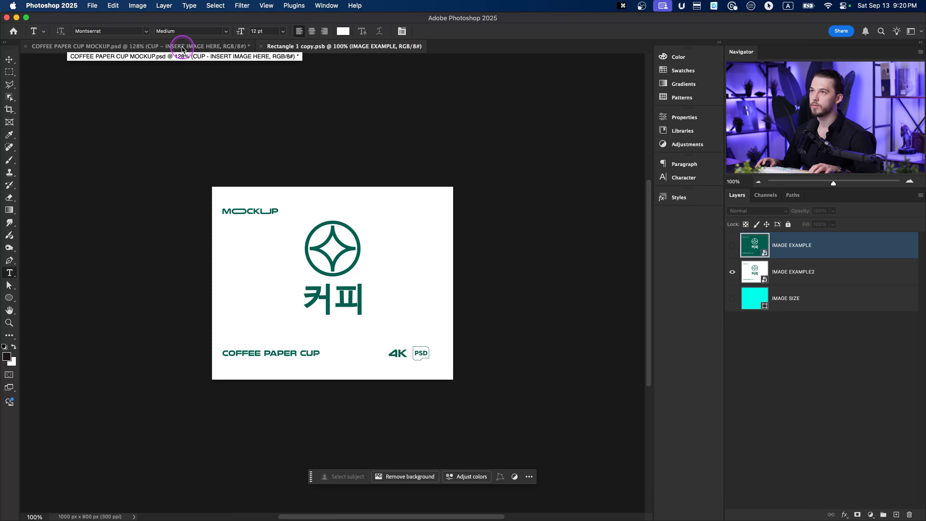
click(180, 48)
key(super+minus)
key(super+minus)
key(super+minus)
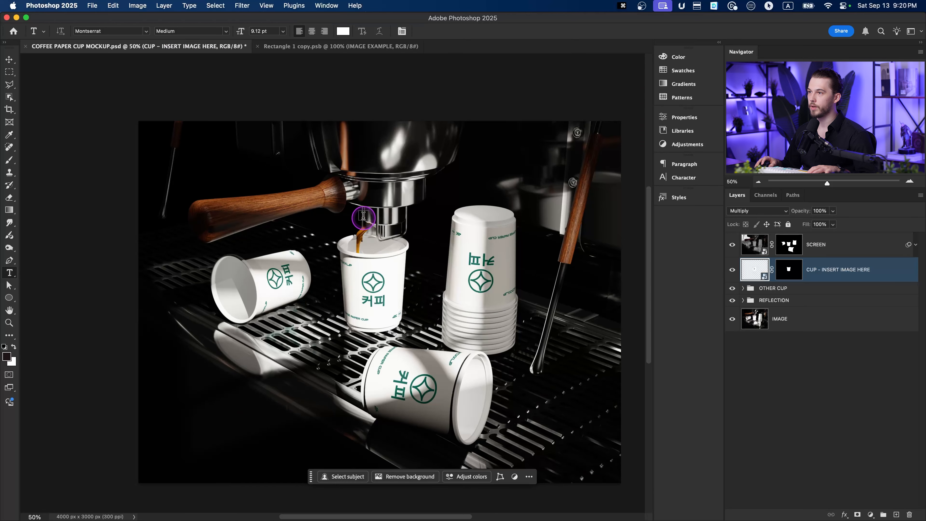
Step: Show the green IMAGE EXAMPLE layer in the smart object again, save it and return to the mockup
click(325, 50)
click(732, 245)
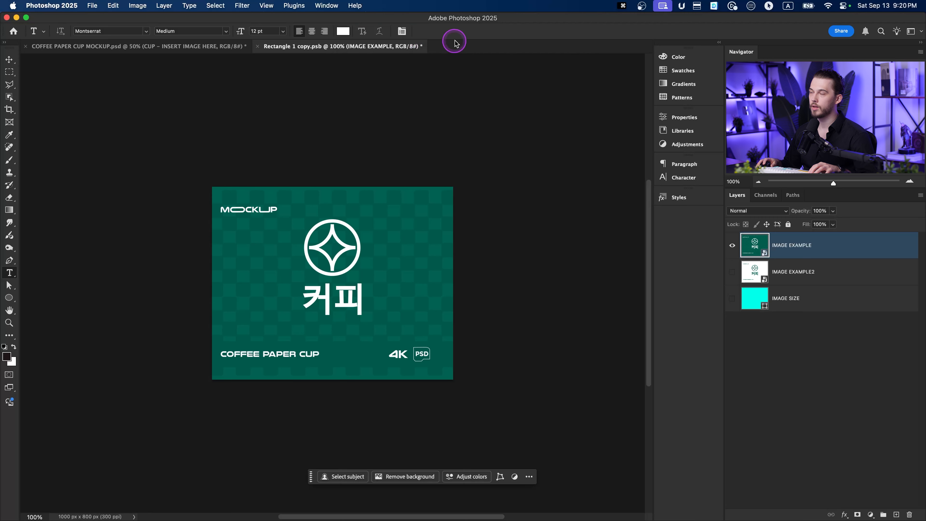
key(super+s)
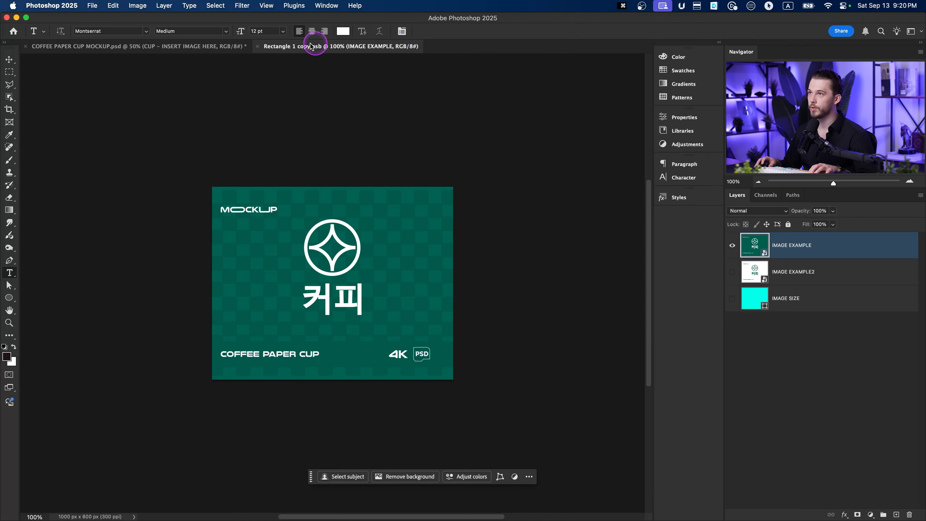
click(172, 45)
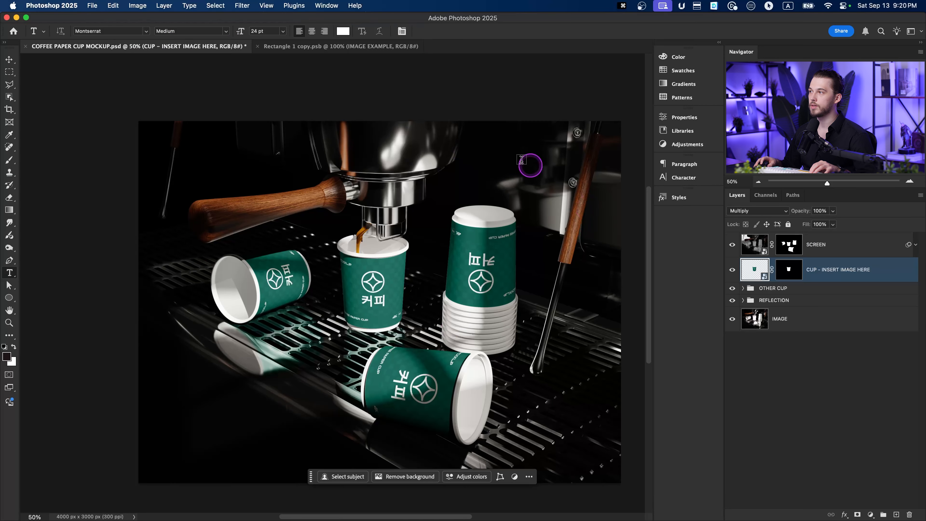
Step: Reopen the cup's smart object contents and toggle the IMAGE EXAMPLE layer off and back on
double_click(753, 274)
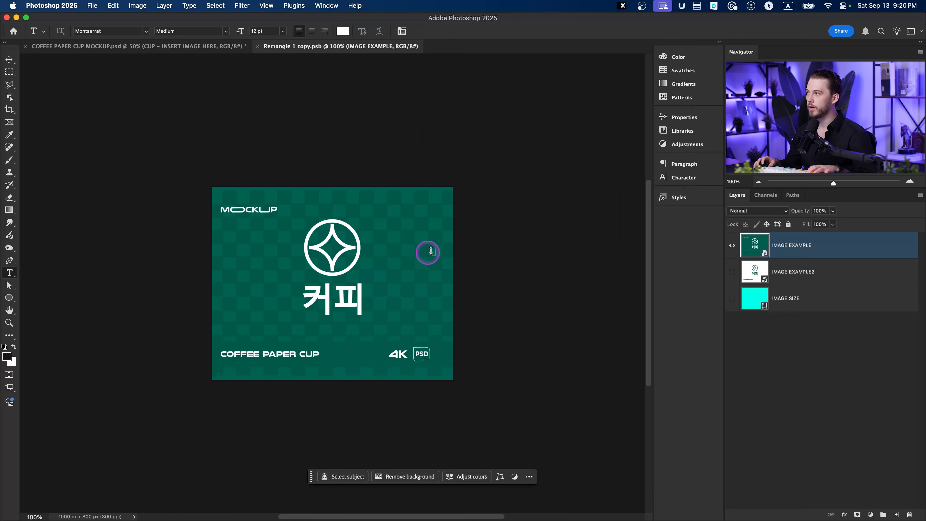
click(732, 245)
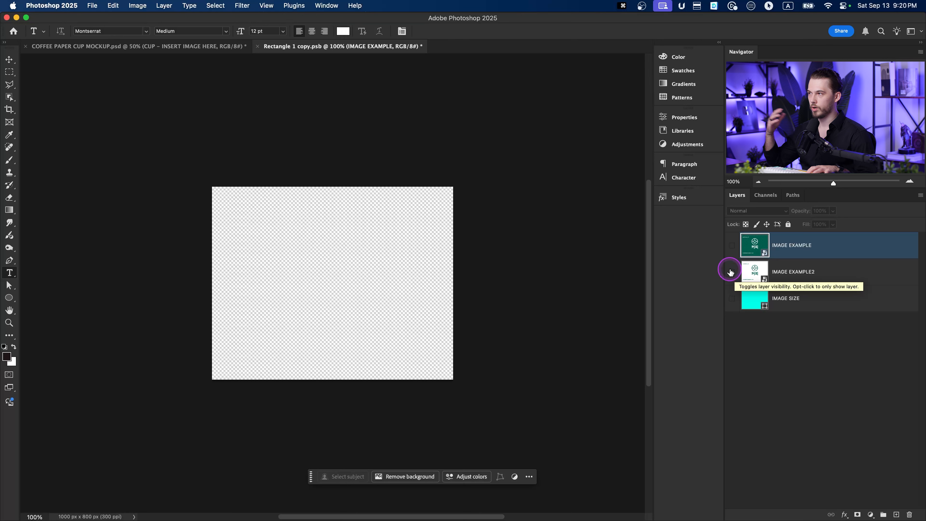
click(732, 246)
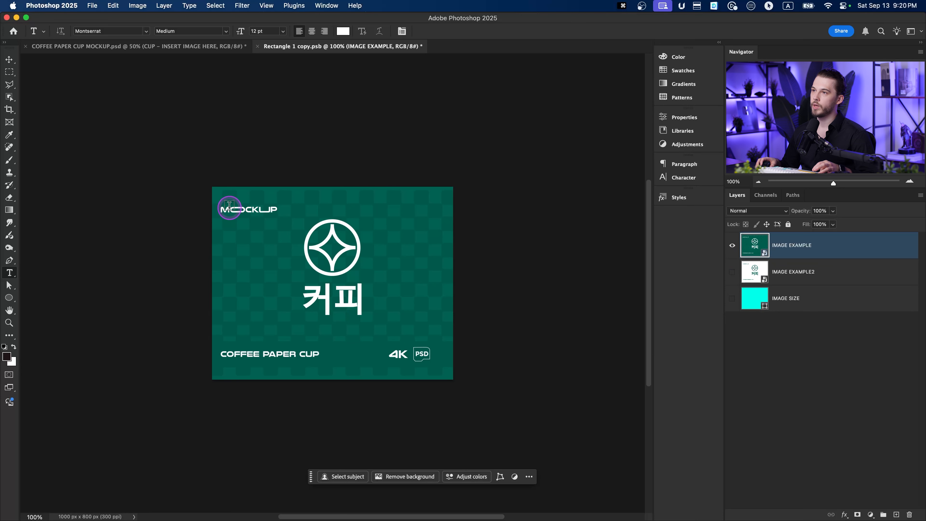
Step: On a new layer, brush over the MOCKUP text with the sampled background green, and save the smart object to update the mockup
scroll(231, 210, up, 5)
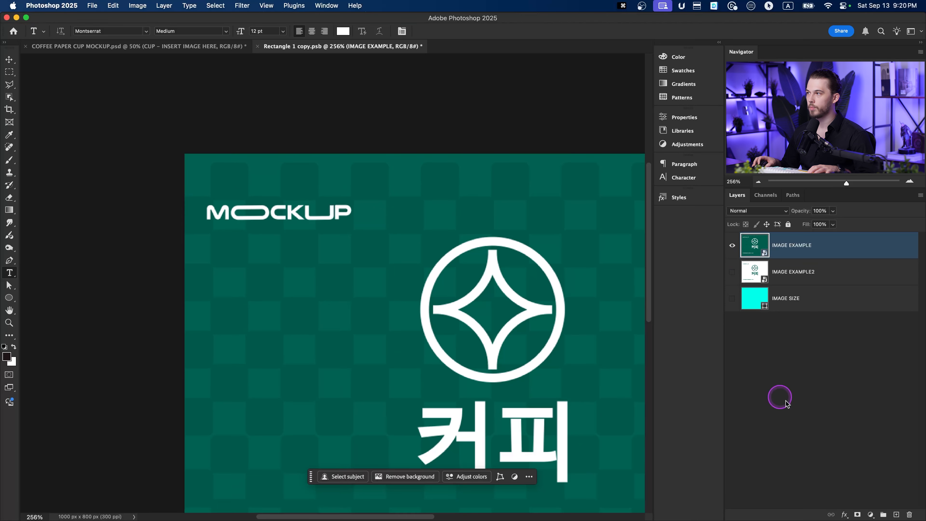
click(896, 514)
scroll(194, 156, up, 1)
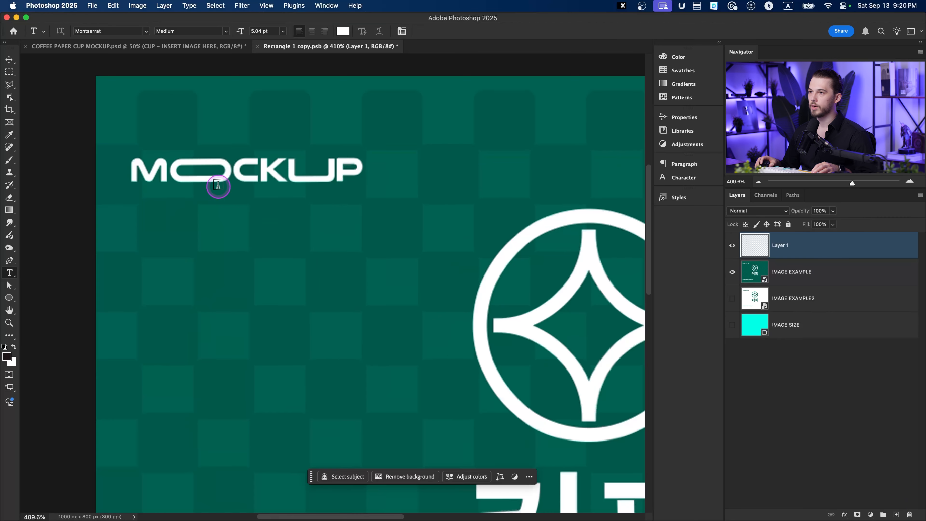
key(b)
alt+click(221, 139)
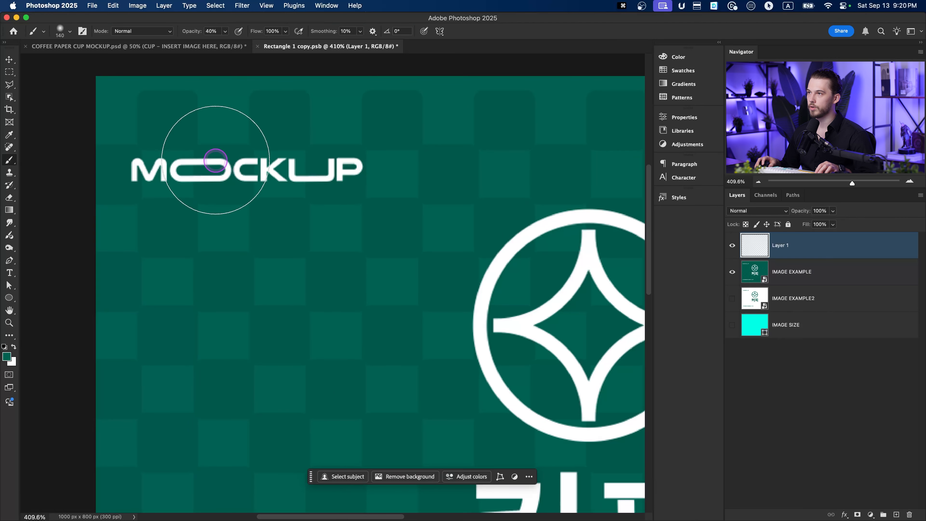
drag(190, 167, 225, 168)
mouse_move(386, 177)
mouse_down()
mouse_move(28, 161)
mouse_move(487, 192)
mouse_move(304, 160)
mouse_move(266, 171)
mouse_up()
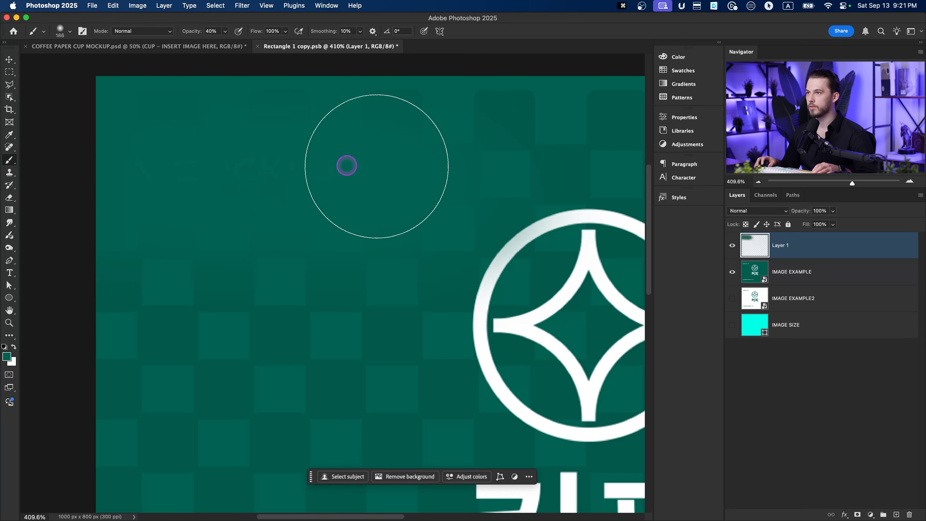
scroll(311, 222, down, 2)
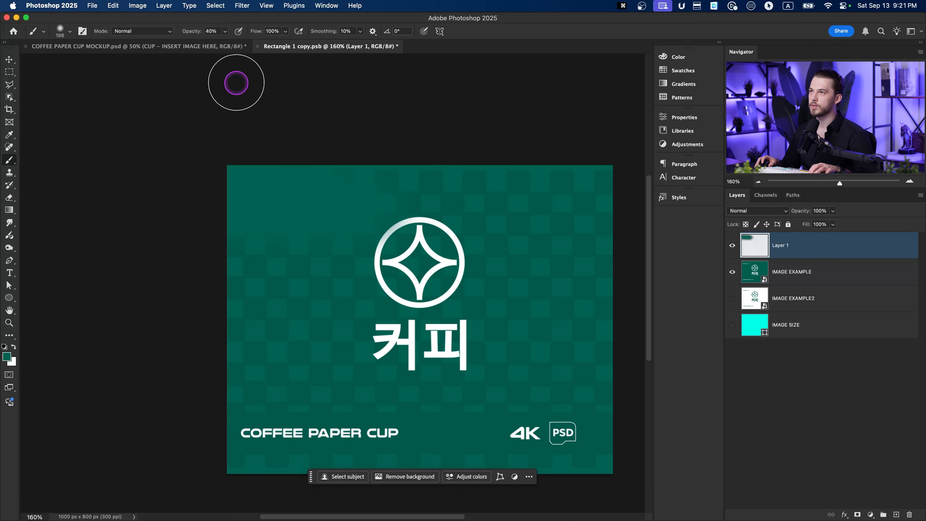
key(super+s)
click(170, 46)
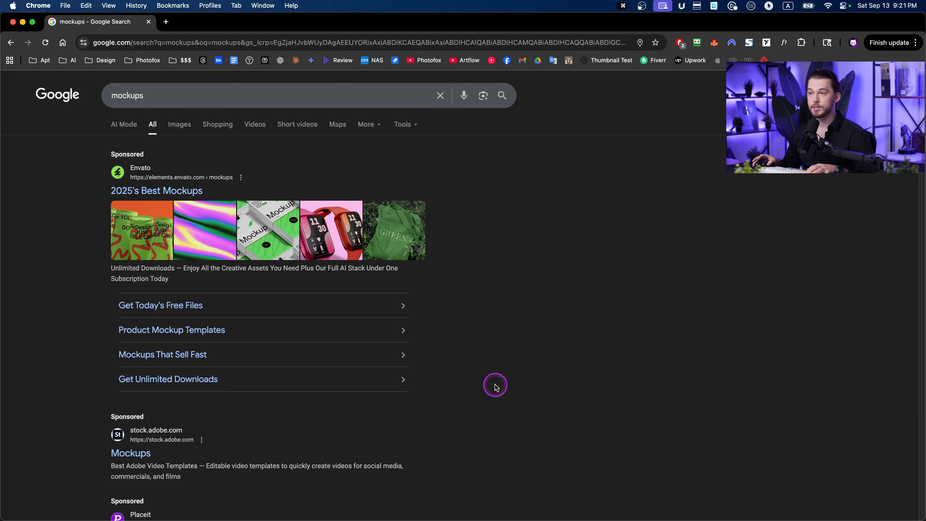
Step: Switch to Chrome and browse the Google search results for mockups
scroll(414, 272, down, 5)
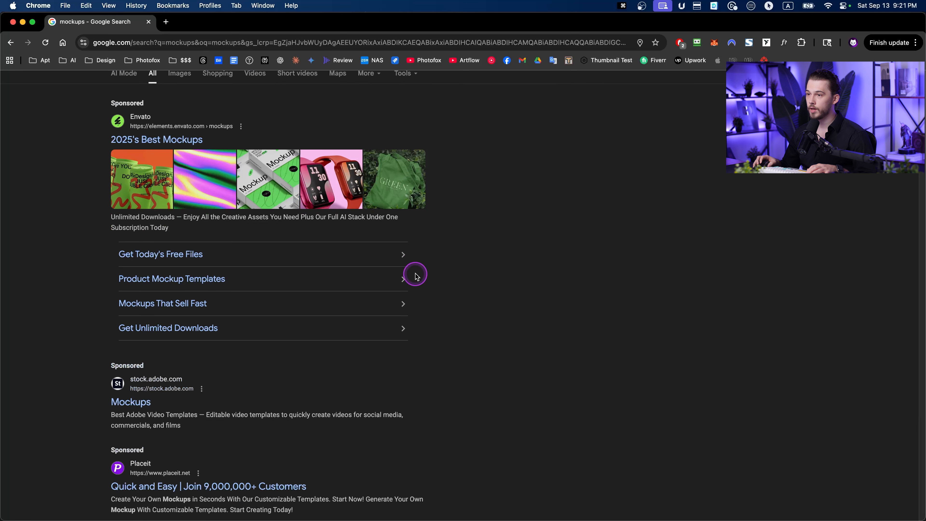
scroll(480, 309, down, 6)
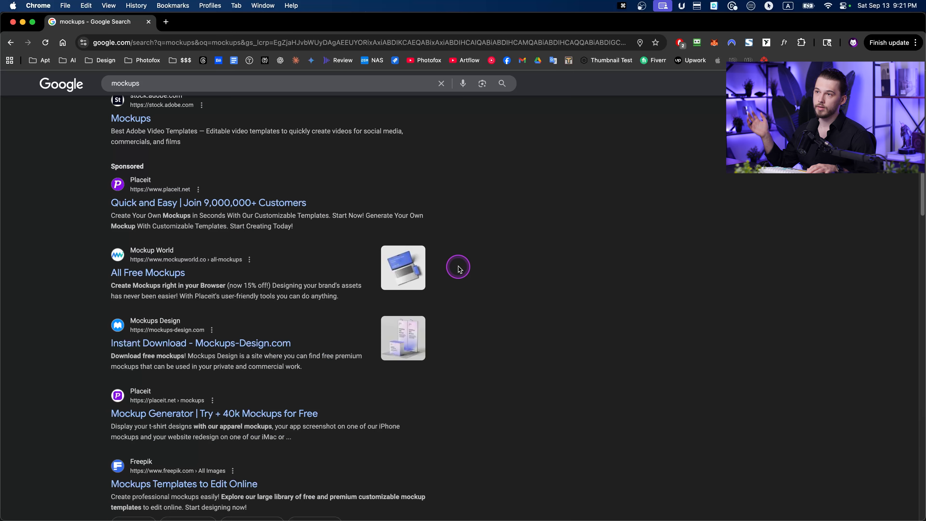
Step: Open Mockup World's All Free Mockups page from the Google results and follow it to Placeit's mockup library
scroll(449, 269, down, 2)
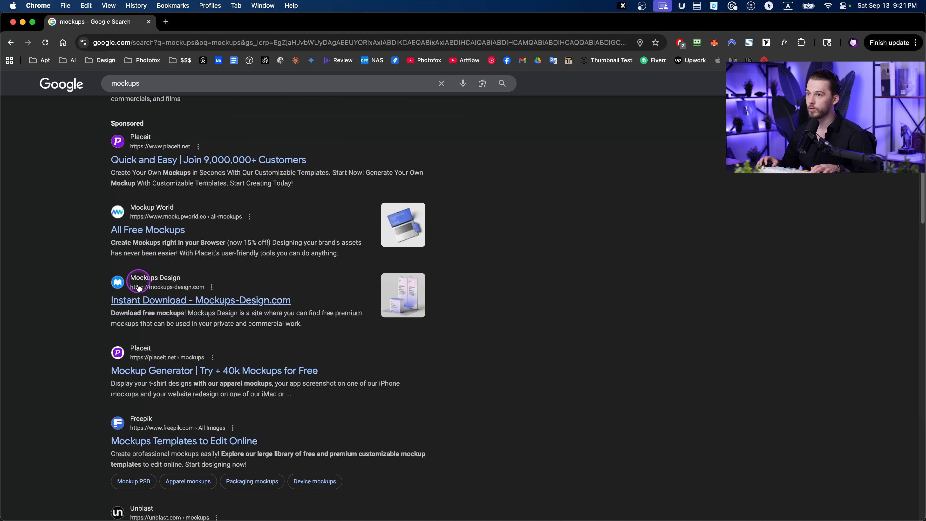
scroll(219, 435, down, 1)
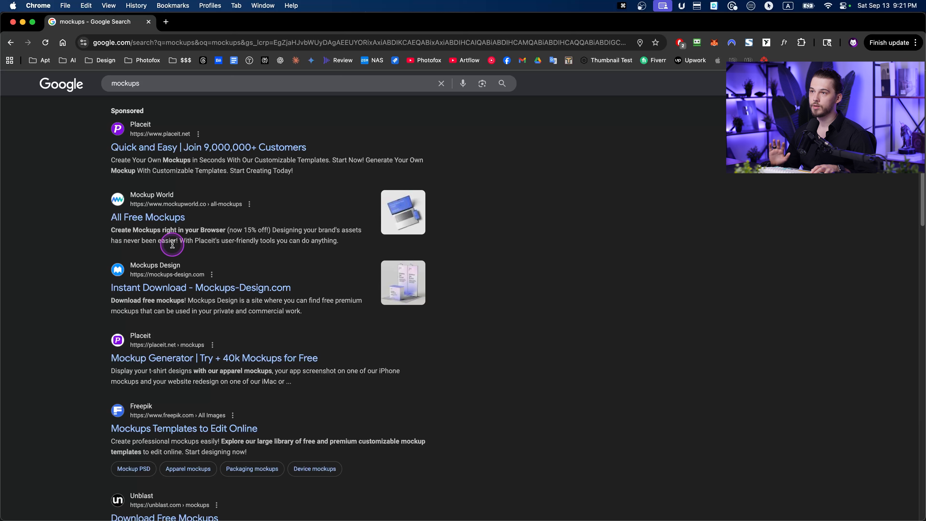
click(163, 218)
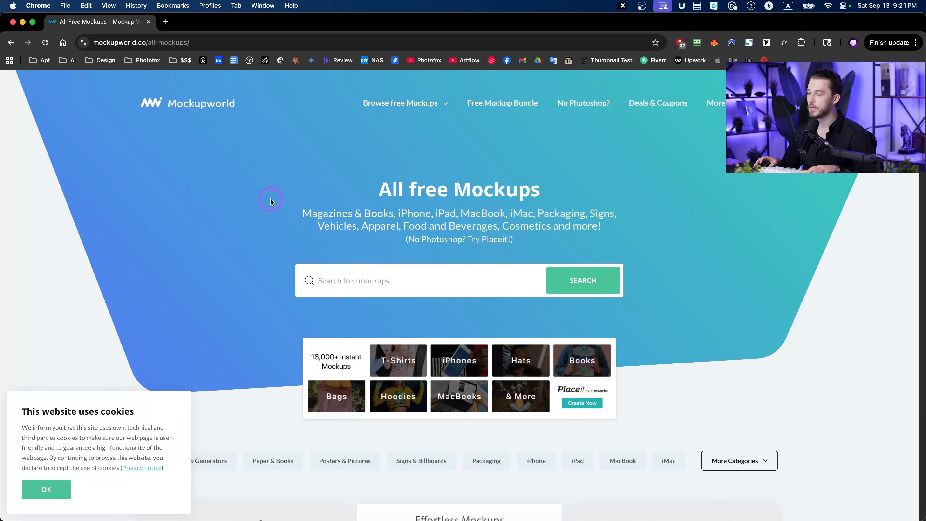
click(200, 240)
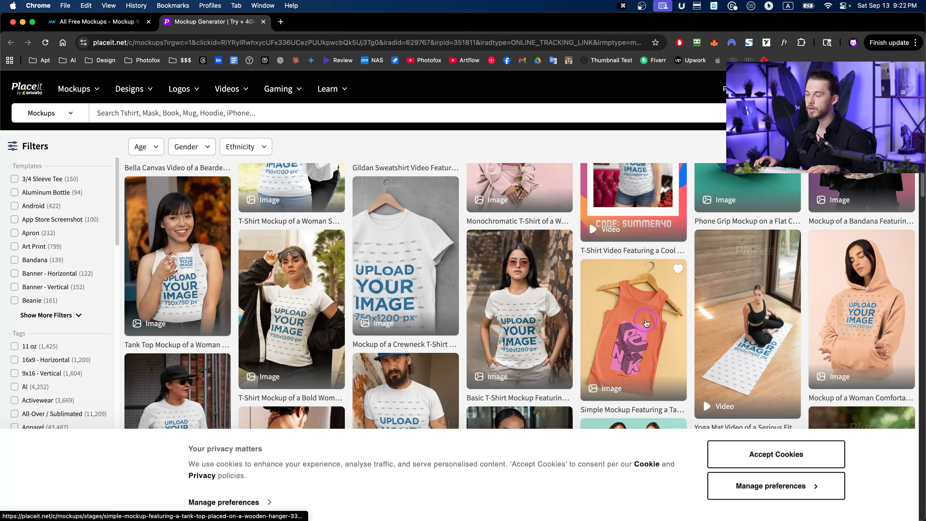
Step: Accept the cookies on Placeit and look through its gallery of T-shirt, mug and apparel mockup templates
scroll(547, 340, down, 5)
scroll(546, 339, down, 1)
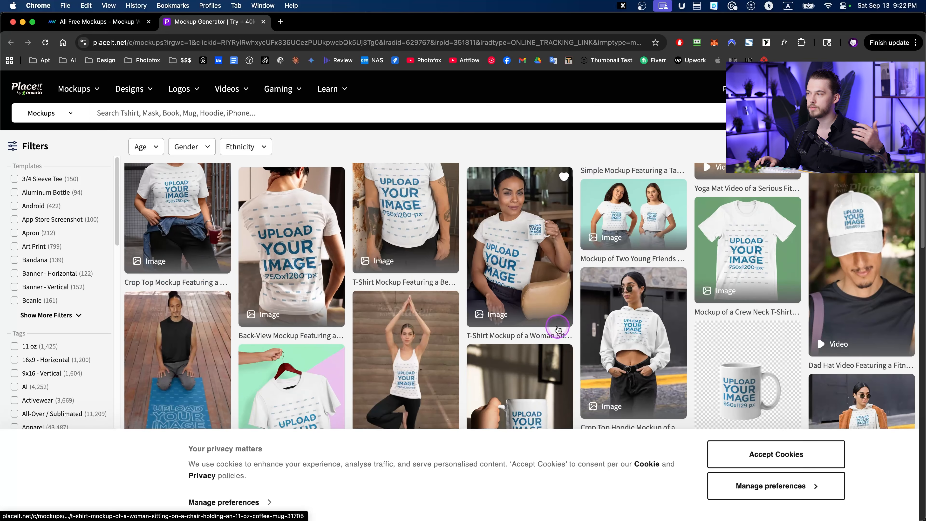
click(770, 456)
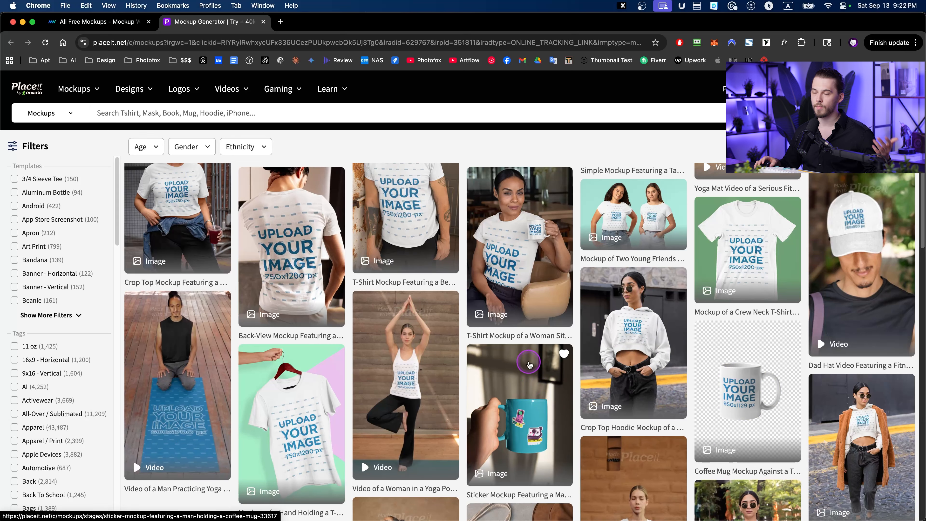
scroll(530, 367, down, 2)
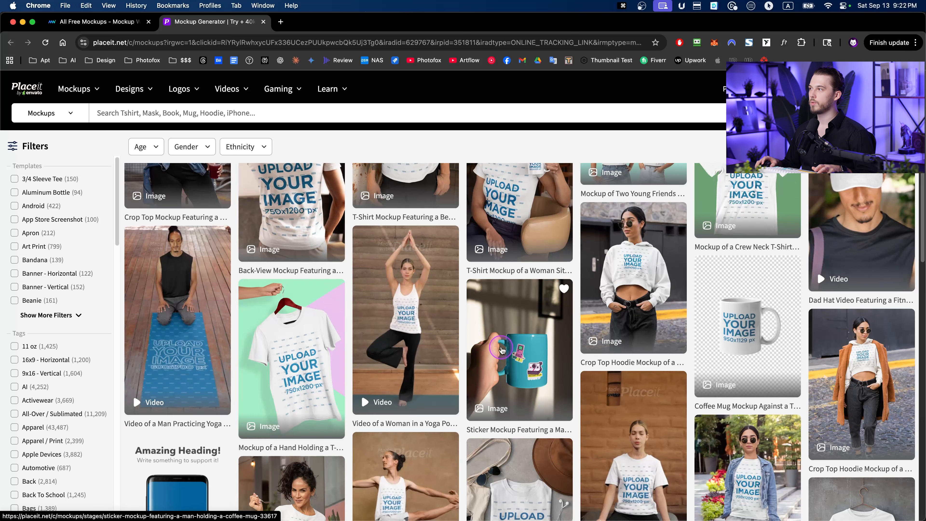
scroll(515, 299, down, 1)
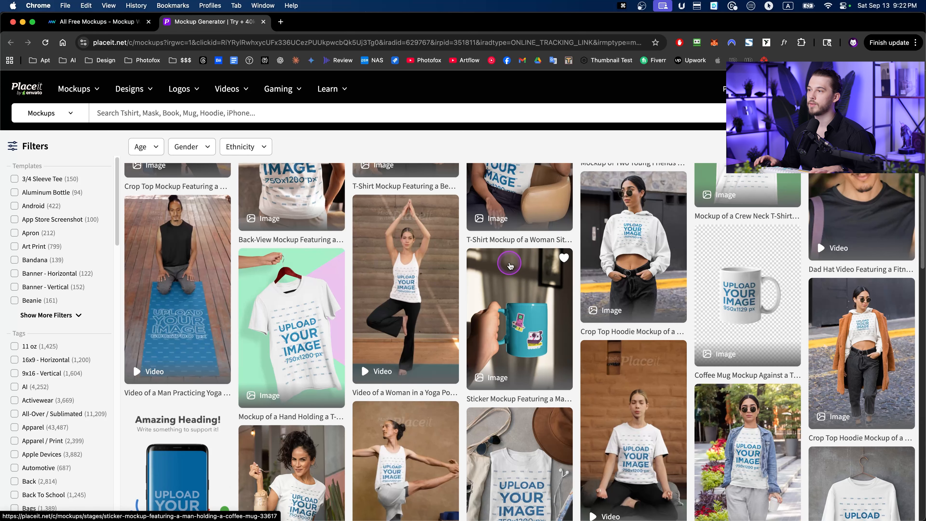
scroll(510, 266, down, 6)
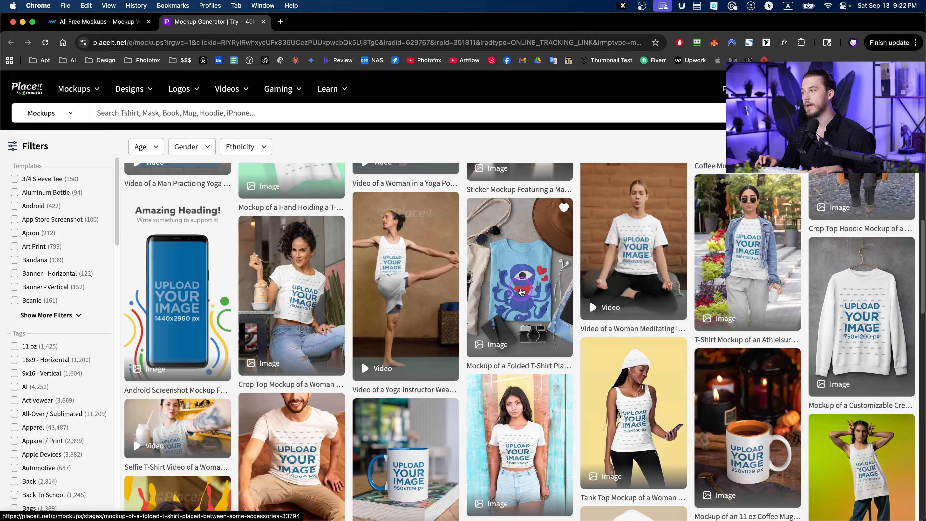
scroll(520, 292, down, 4)
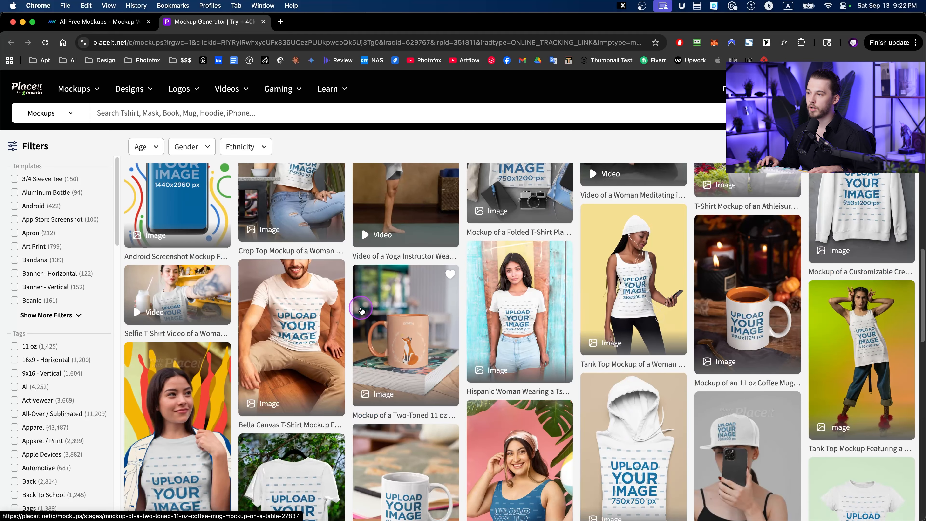
scroll(361, 310, down, 3)
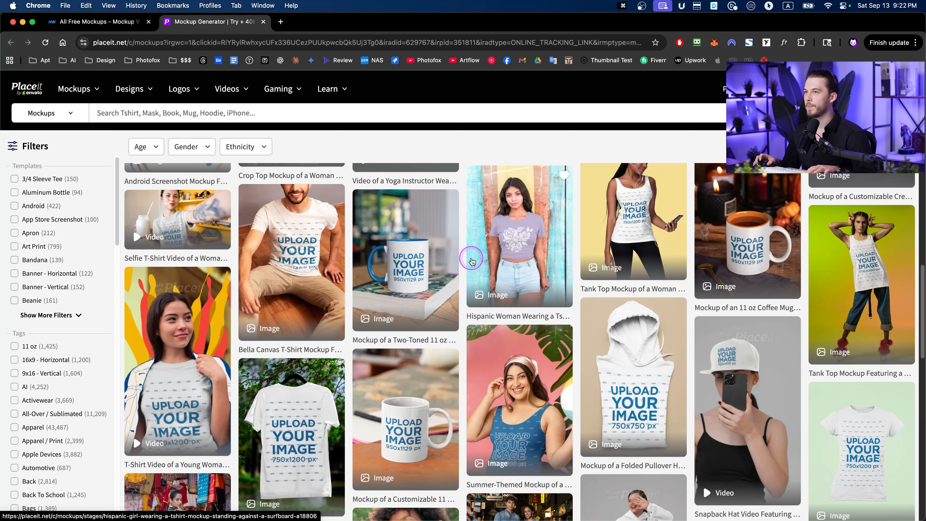
click(397, 248)
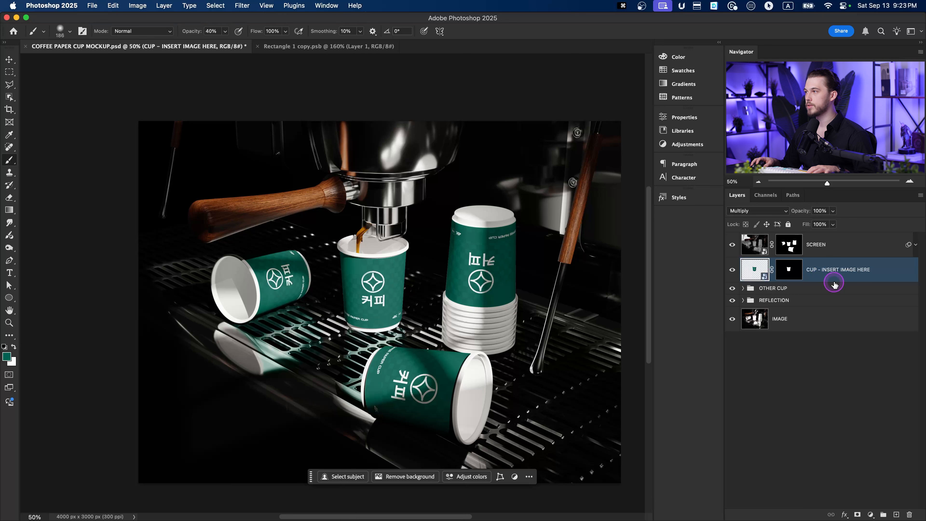
click(93, 7)
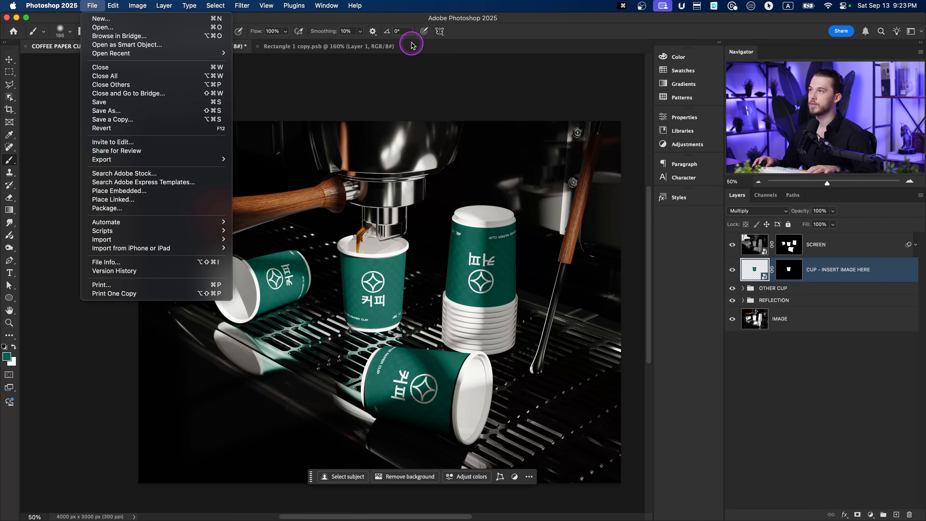
click(416, 22)
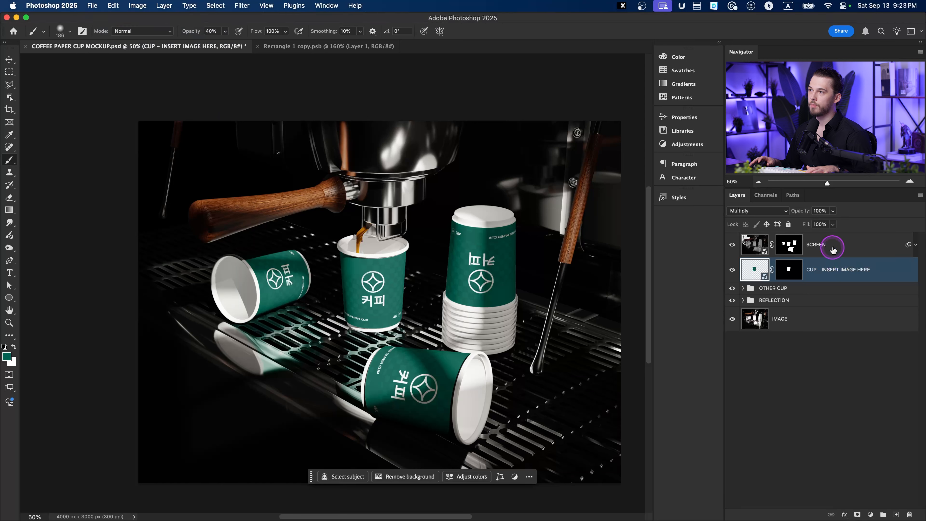
Step: In the Photoshop coffee cup mockup, delete the SCREEN, CUP – INSERT IMAGE HERE, OTHER CUP and REFLECTION layers, keeping only IMAGE
mouse_move(833, 250)
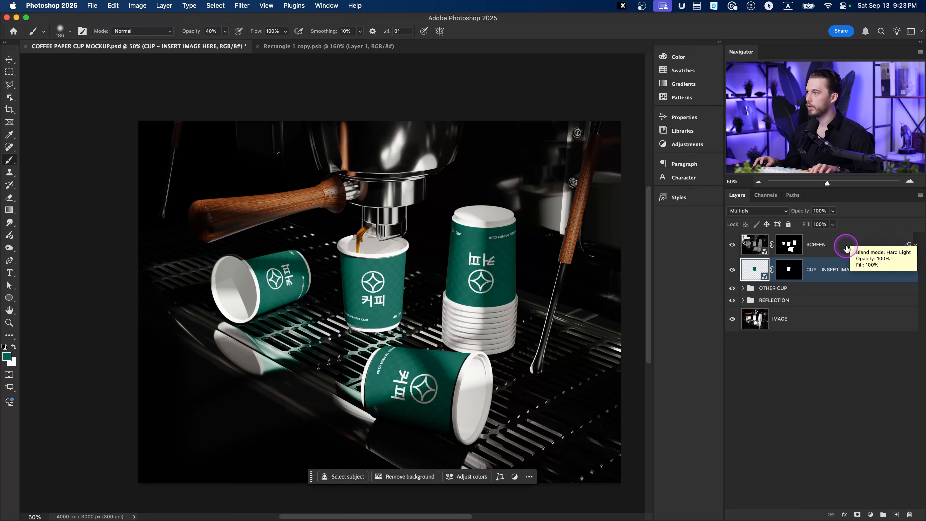
shift+click(845, 244)
shift+click(804, 298)
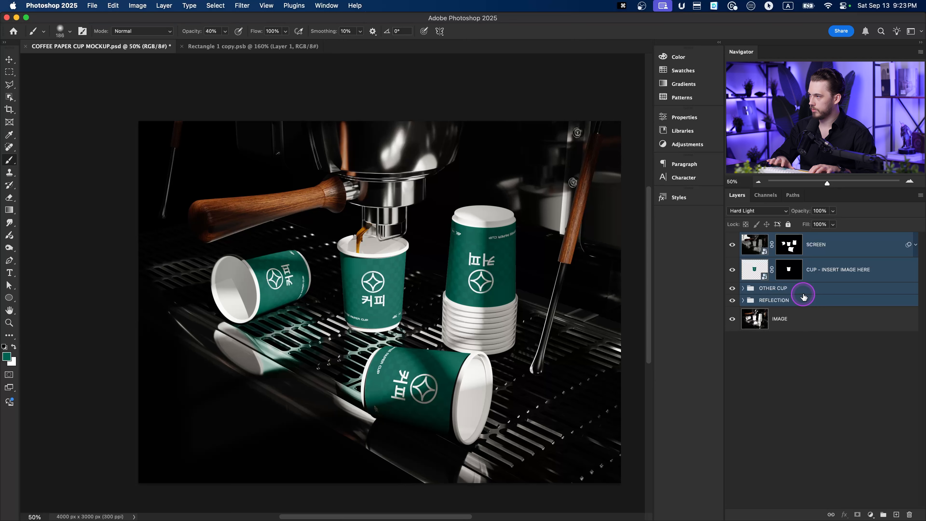
key(BackSpace)
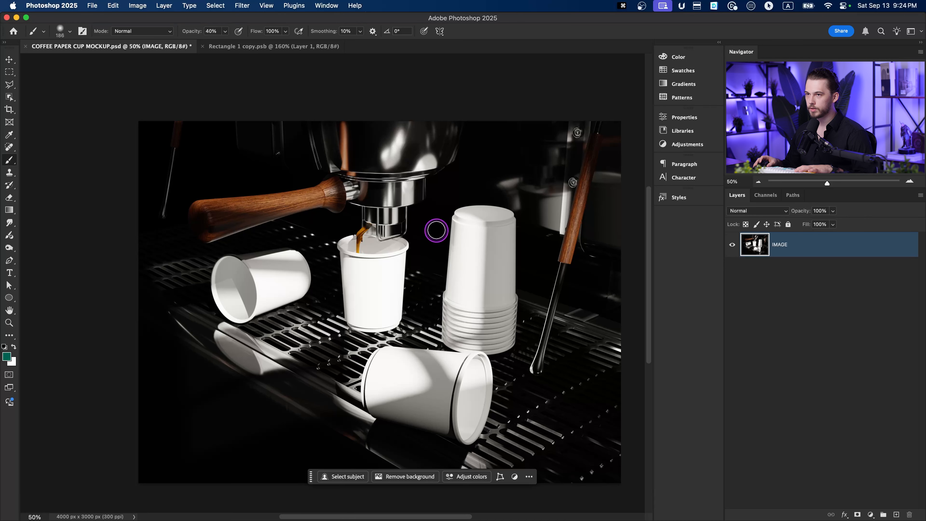
Step: Draw a green rectangle shape about 1324 by 1692 px and place it beside the centre cup, over the left part of the photo
key(u)
click(9, 297)
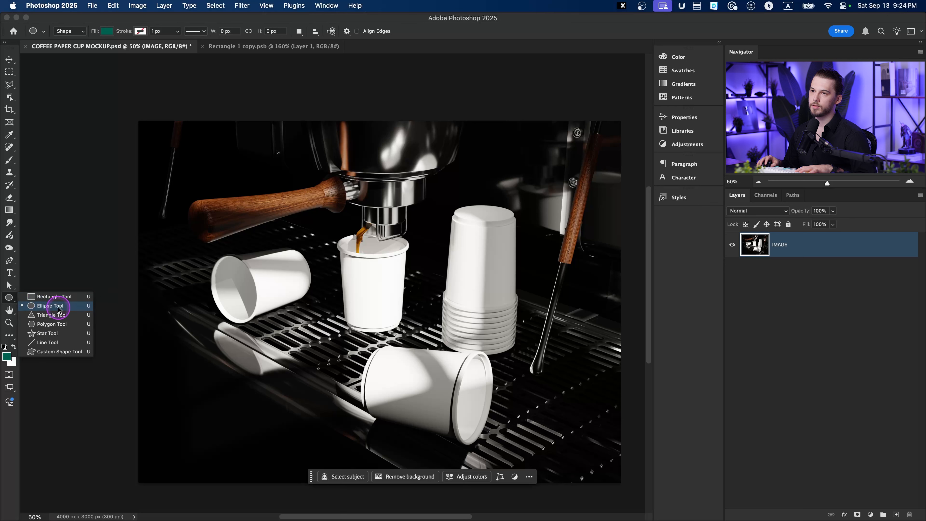
click(43, 300)
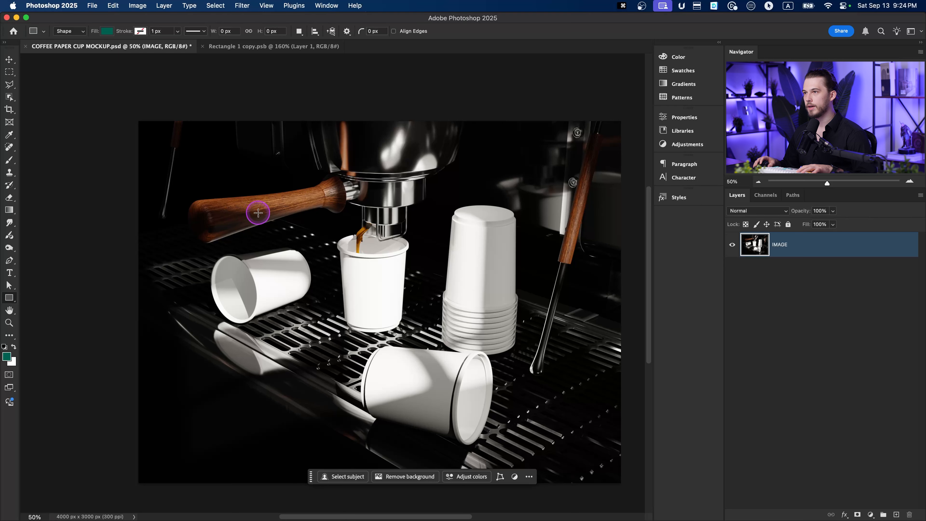
drag(273, 180, 433, 384)
key(v)
drag(390, 265, 285, 263)
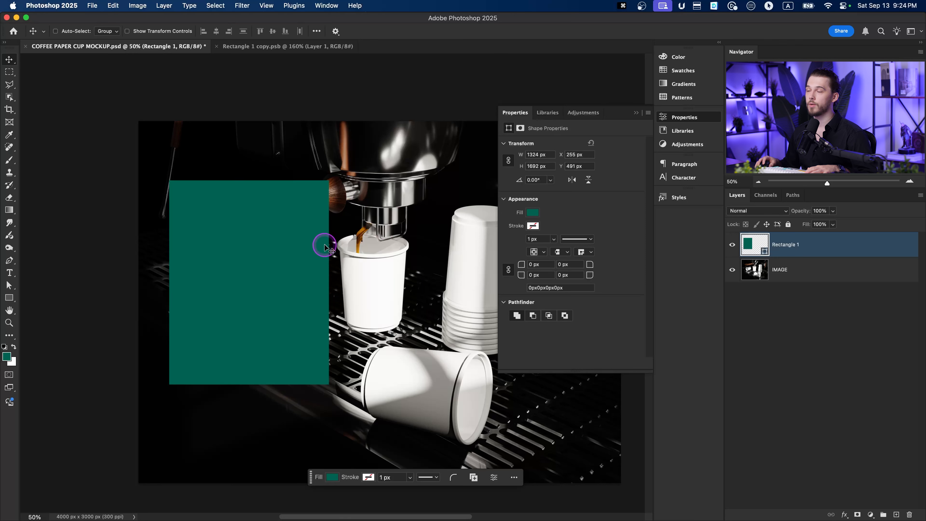
Step: Enlarge the green rectangle to about 1516 by 2117 px and move it to about X 137, Y 363 px
key(super+t)
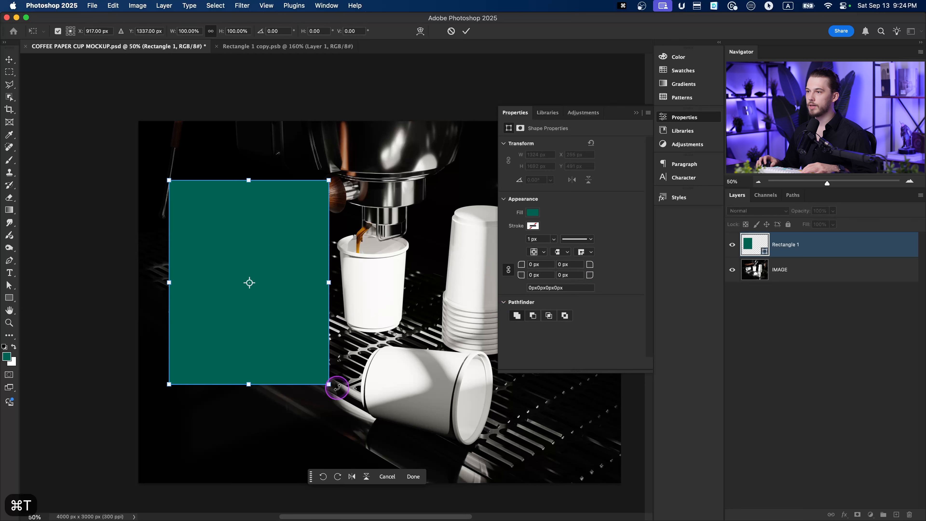
drag(329, 384, 353, 436)
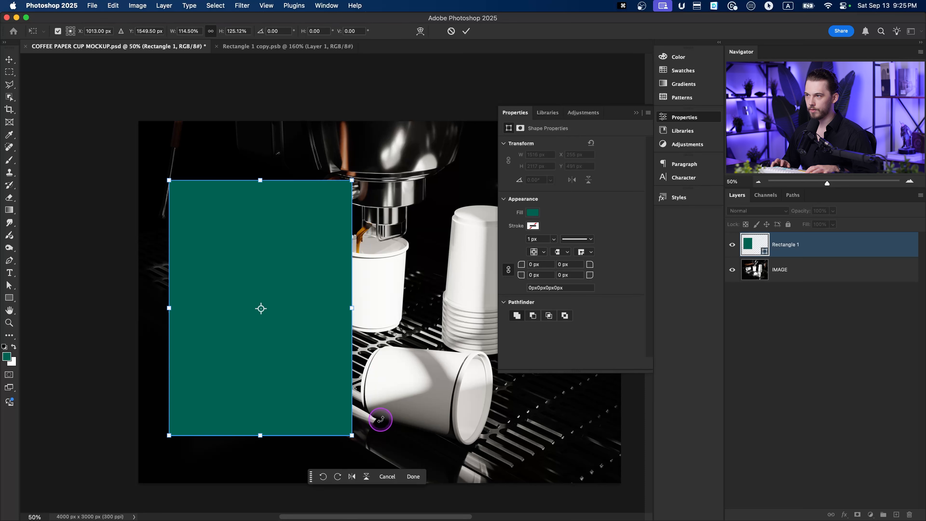
key(Return)
drag(398, 310, 351, 295)
drag(229, 259, 252, 249)
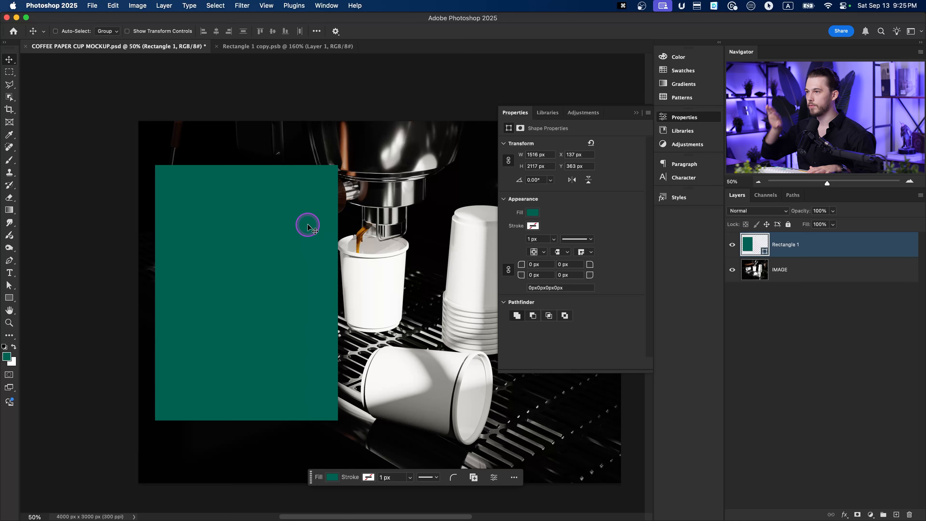
Step: Widen the green rectangle to about 1582 px and move it over the centre cup
key(super+t)
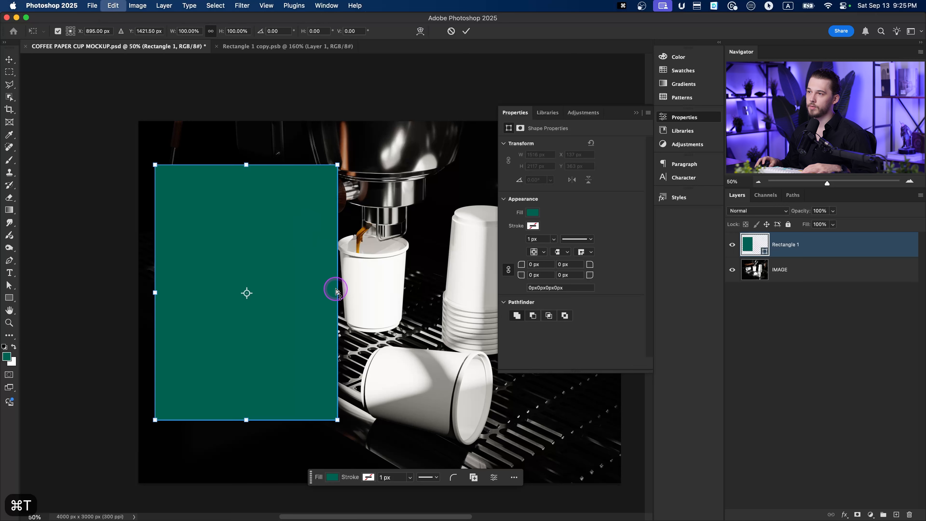
drag(338, 292, 346, 292)
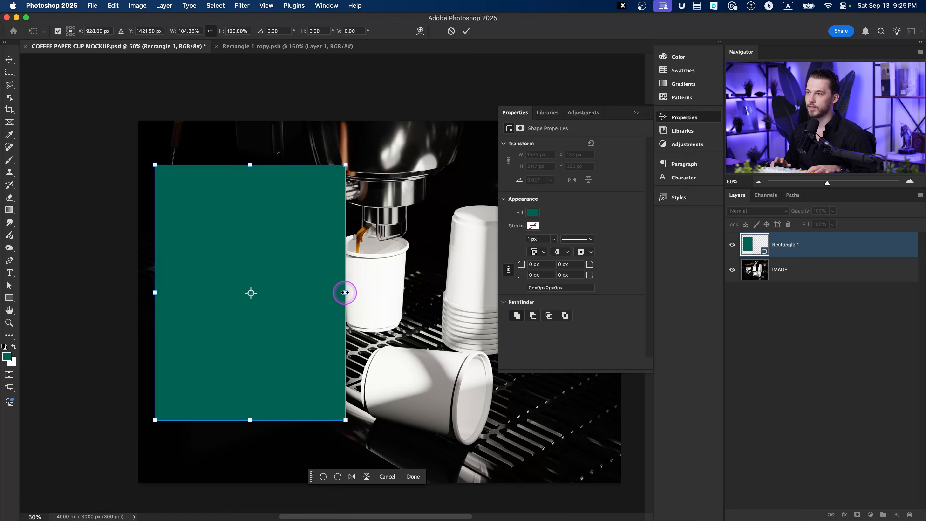
key(Return)
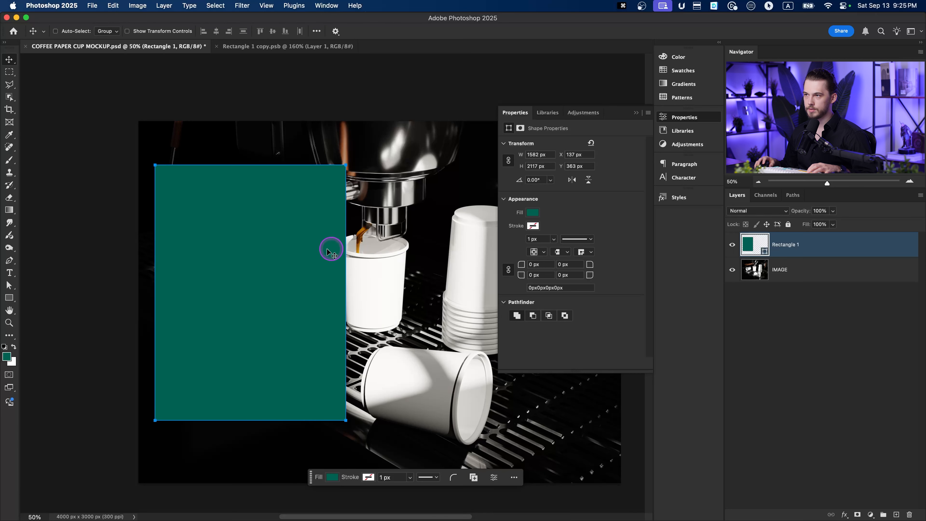
drag(237, 258, 351, 238)
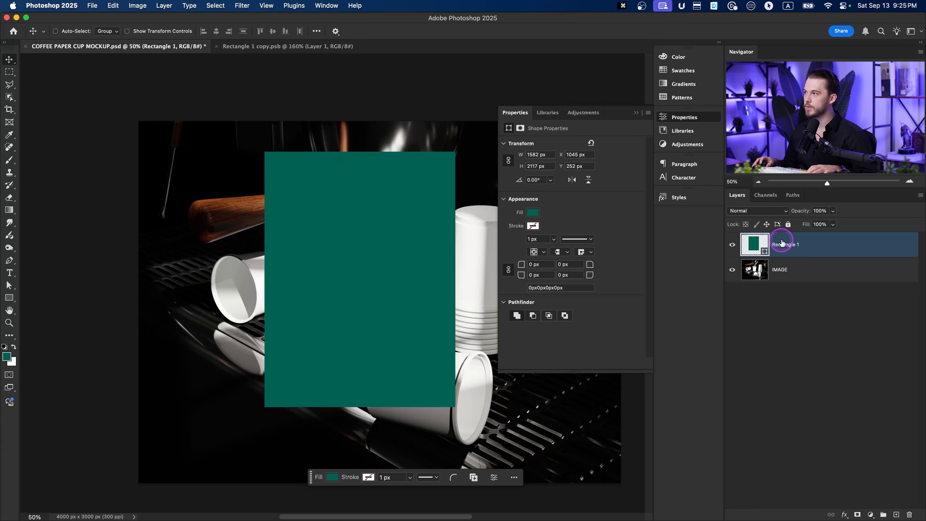
Step: Convert the Rectangle 1 layer to a smart object and open its contents
right_click(810, 244)
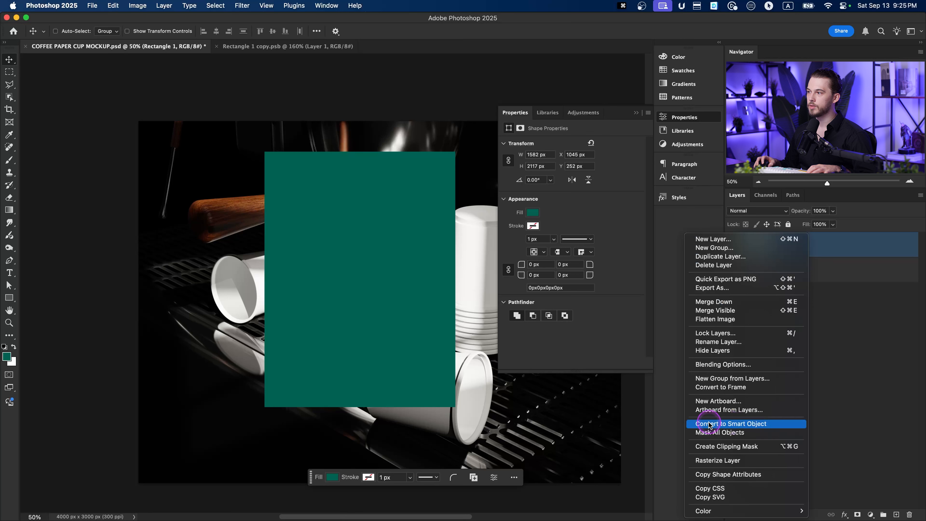
click(750, 428)
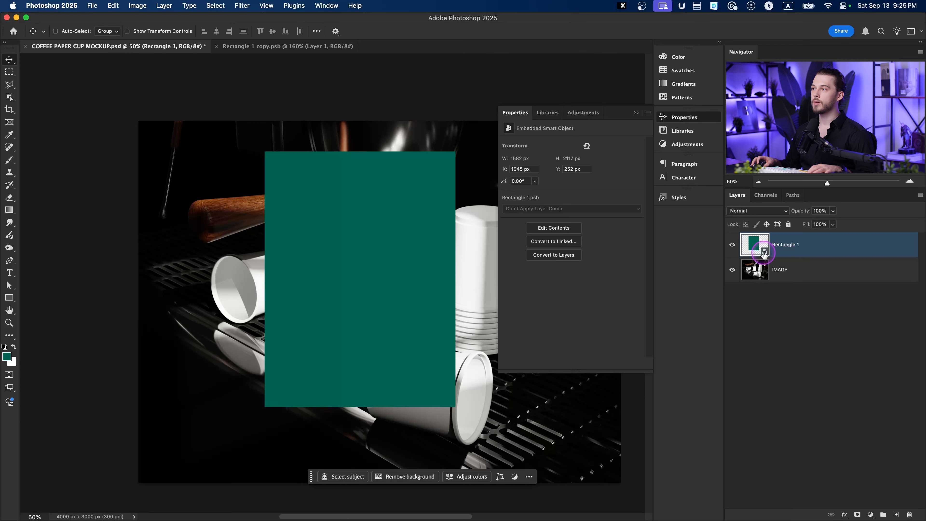
double_click(765, 248)
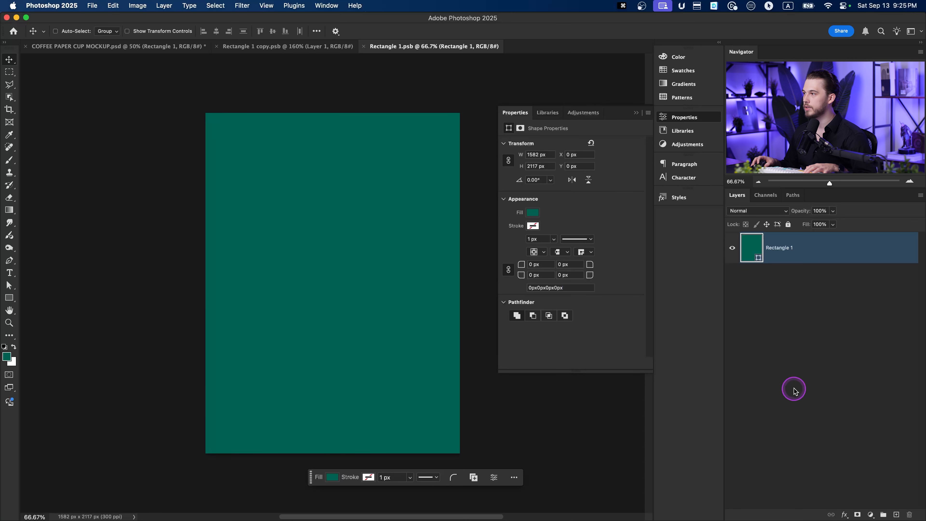
Step: On a new layer in the smart object, brush a white heart outline at 100% opacity over the green rectangle
click(897, 515)
key(b)
mouse_move(362, 199)
mouse_down()
mouse_move(370, 321)
mouse_move(255, 335)
mouse_up()
key(super+z)
key(x)
mouse_move(337, 180)
mouse_down()
mouse_move(267, 349)
mouse_move(255, 352)
mouse_up()
key(super+z)
key(0)
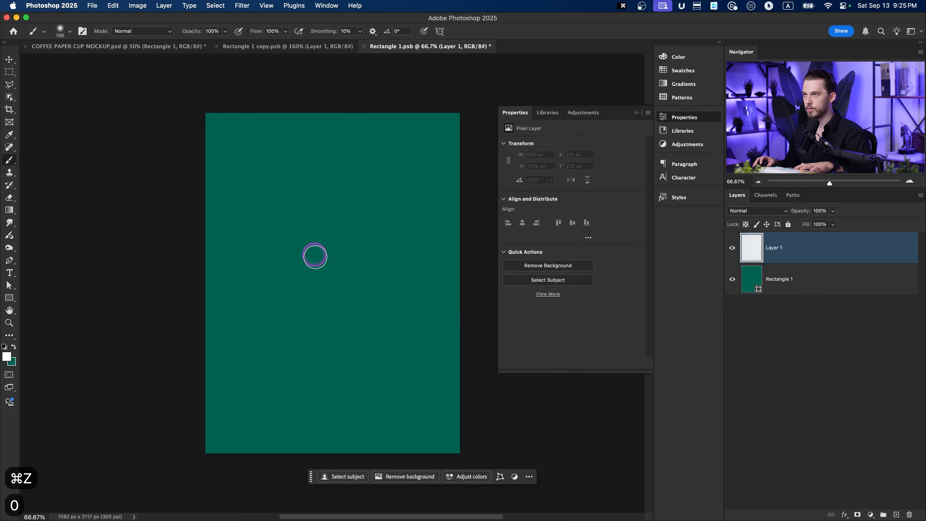
mouse_move(348, 372)
mouse_down()
mouse_move(325, 338)
mouse_move(374, 253)
mouse_move(355, 378)
mouse_up()
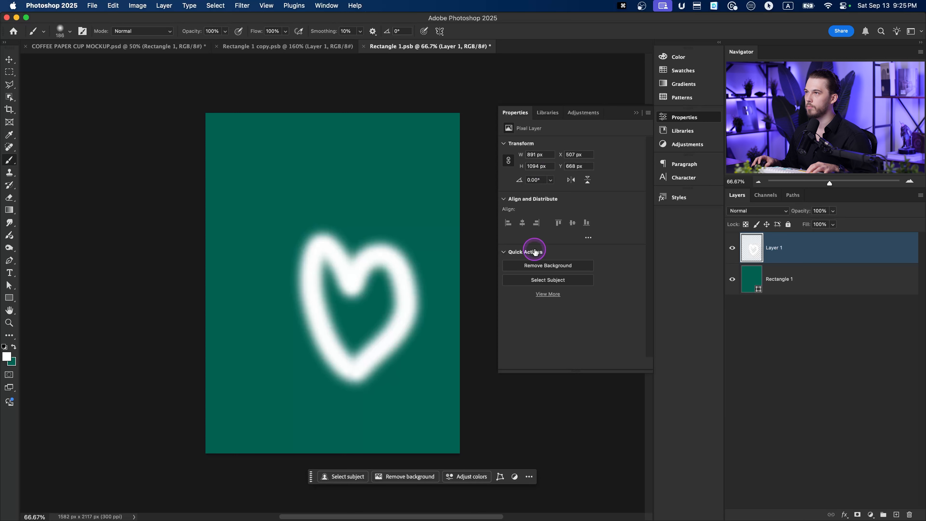
Step: Save the Rectangle 1 smart object, close the Rectangle 1 copy.psb document, and return to the coffee cup mockup
key(super+s)
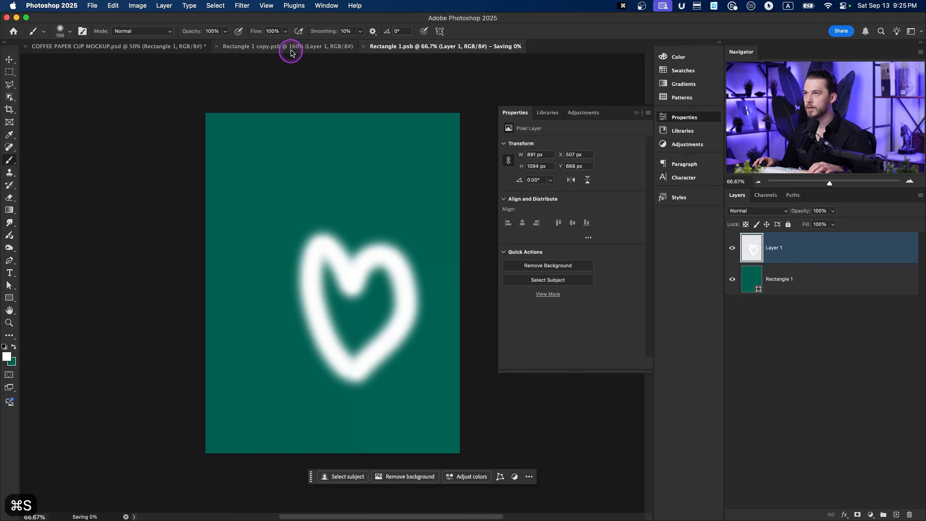
click(290, 51)
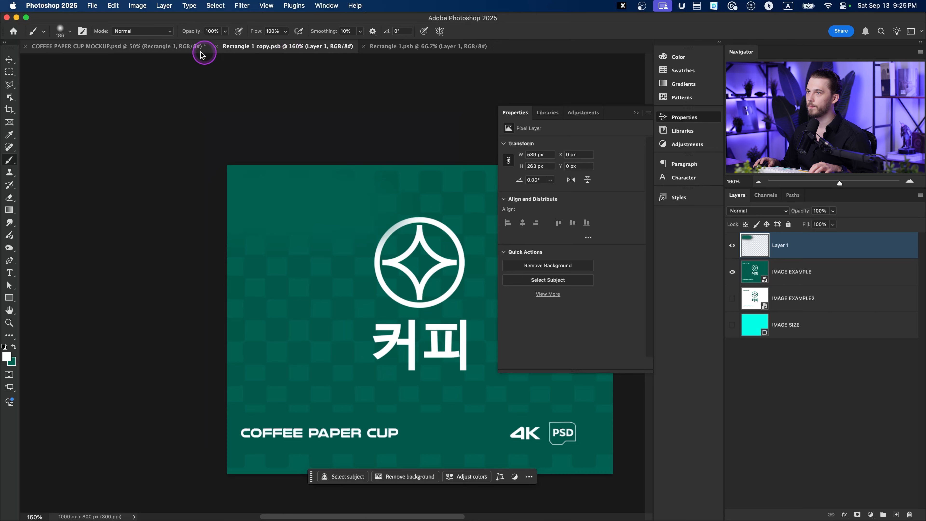
click(217, 49)
click(182, 45)
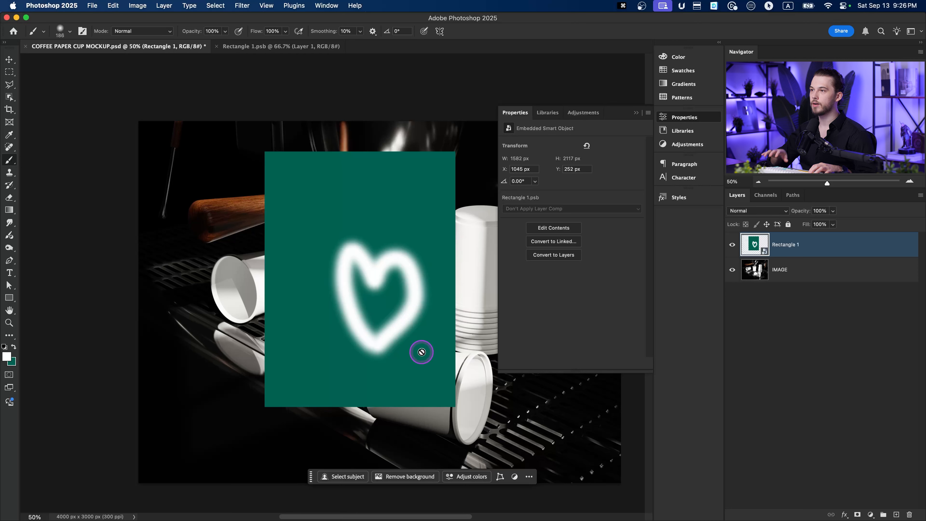
Step: Move the Rectangle 1 smart object down over the centre cup, to about X 1144 px and Y 1071 px
key(v)
drag(389, 225, 248, 256)
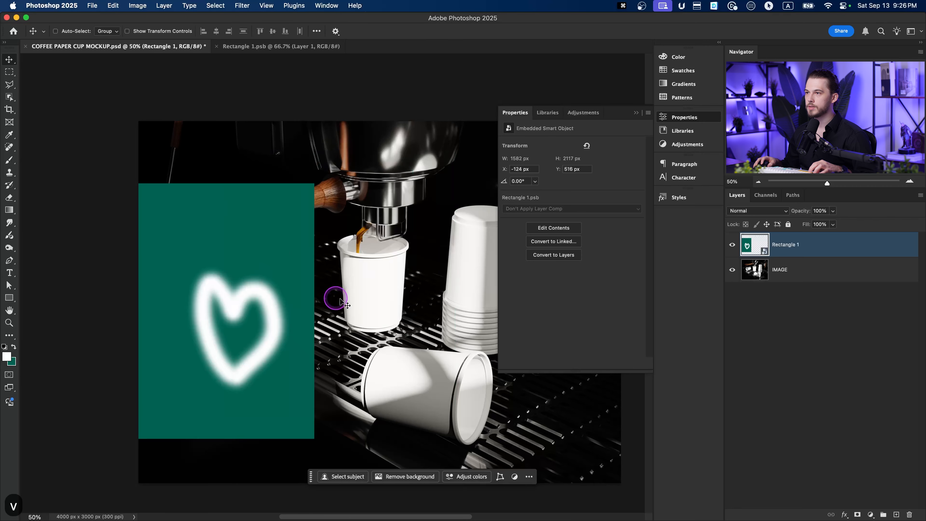
drag(214, 219, 360, 387)
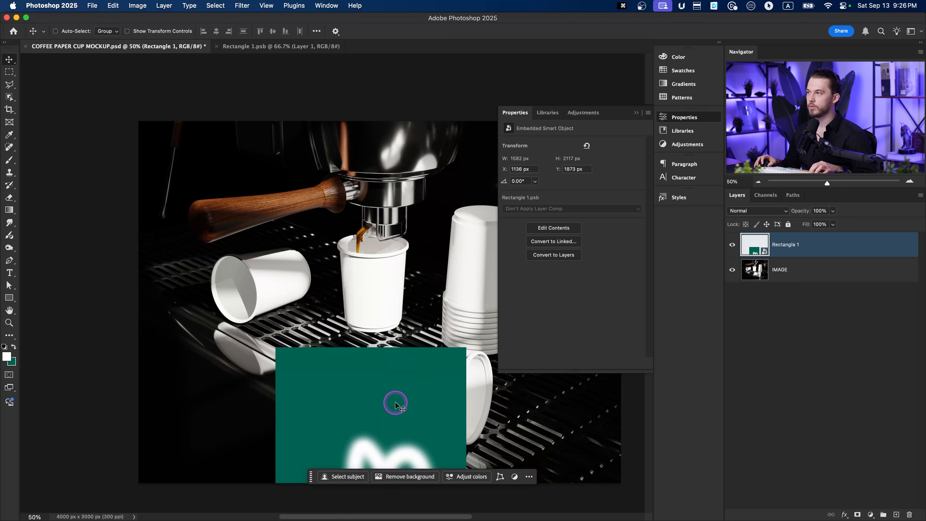
click(388, 397)
drag(388, 397, 387, 308)
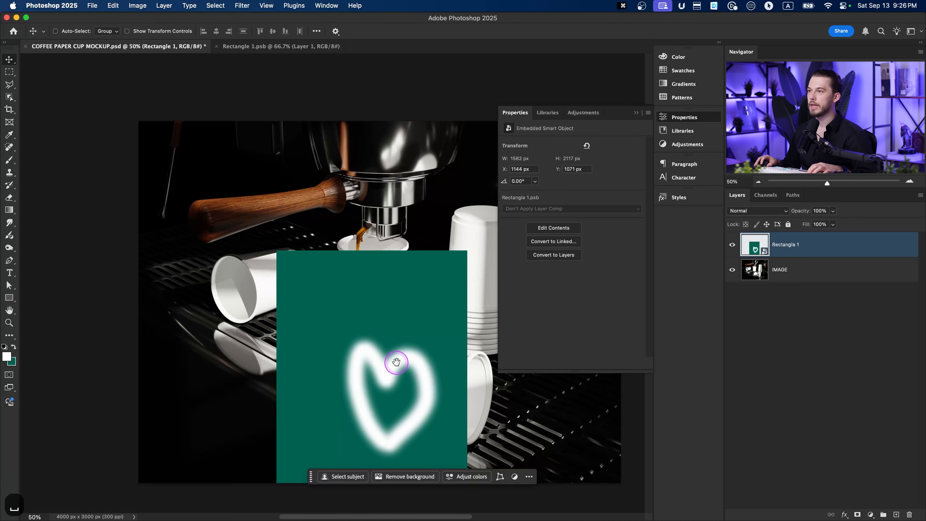
Step: Scale the Rectangle 1 smart object down to about 490 by 656 px so it fits over the centre cup's body
scroll(393, 364, down, 5)
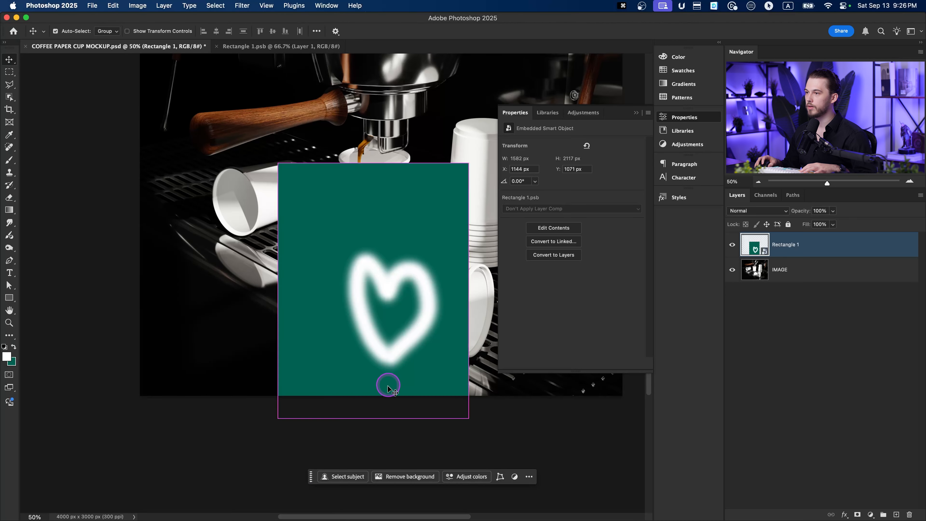
key(super+t)
drag(374, 418, 373, 301)
scroll(382, 193, up, 5)
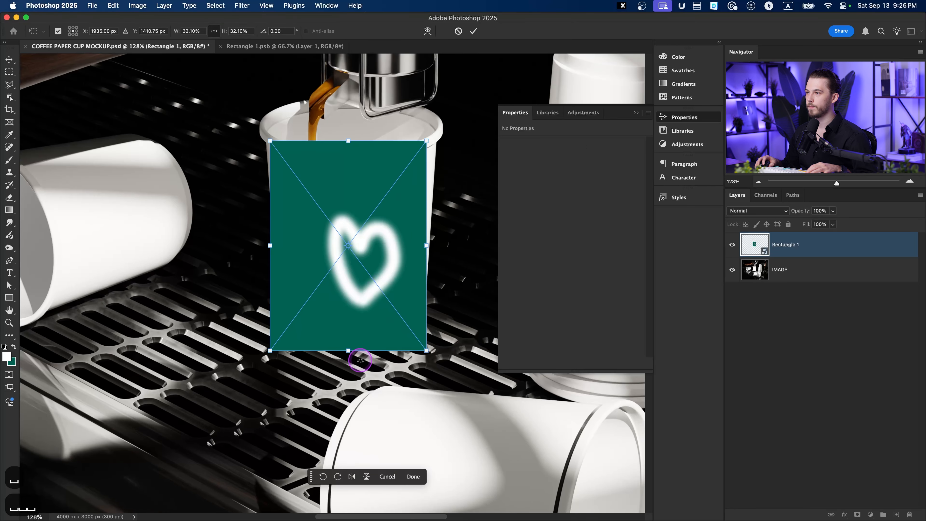
mouse_move(354, 350)
mouse_down()
mouse_move(355, 311)
mouse_move(355, 345)
mouse_up()
key(Return)
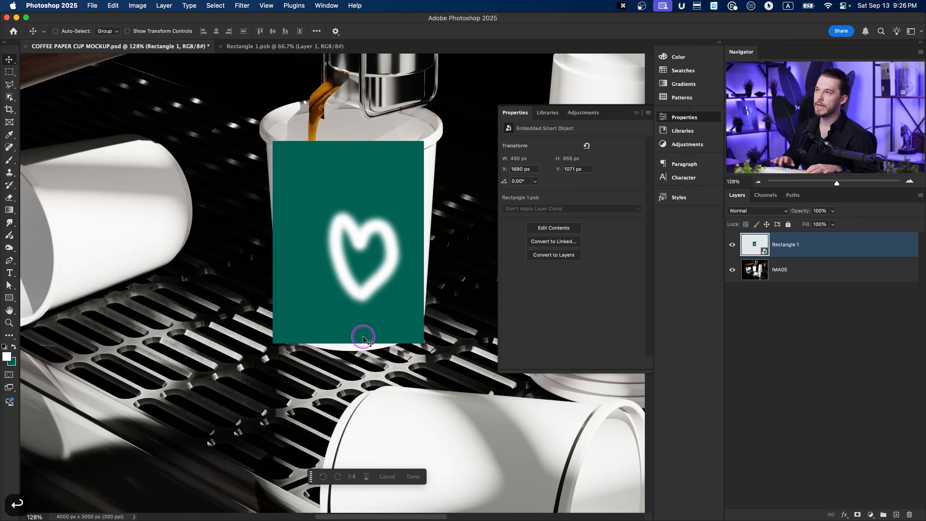
Step: Set the Rectangle 1 layer's opacity to 80%
key(space)
drag(361, 235, 378, 299)
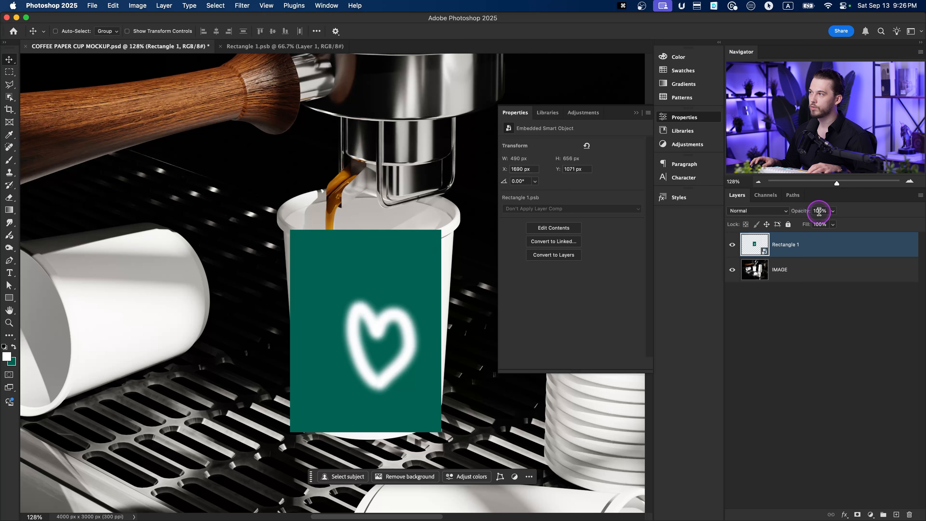
text(80)
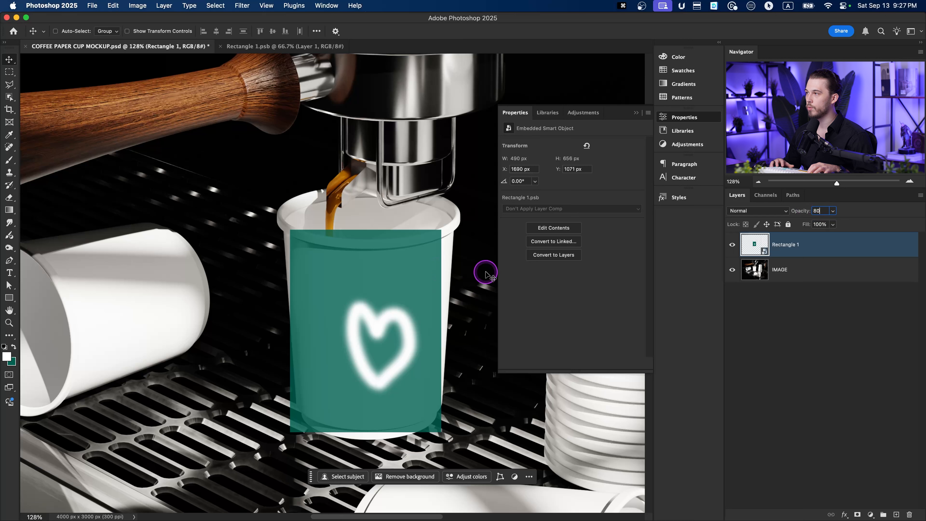
key(Return)
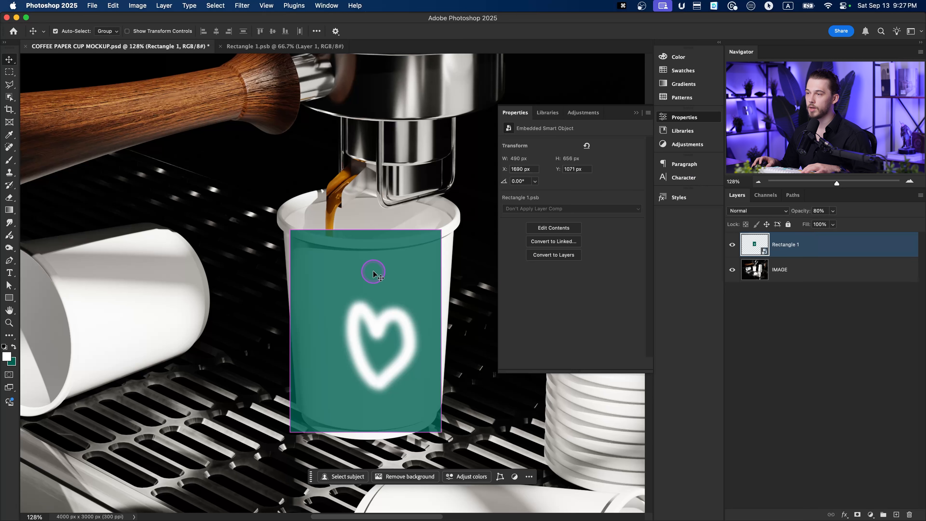
Step: Taper the green rectangle with a Perspective transform so its corners follow the slanted sides of the centre cup
key(super+t)
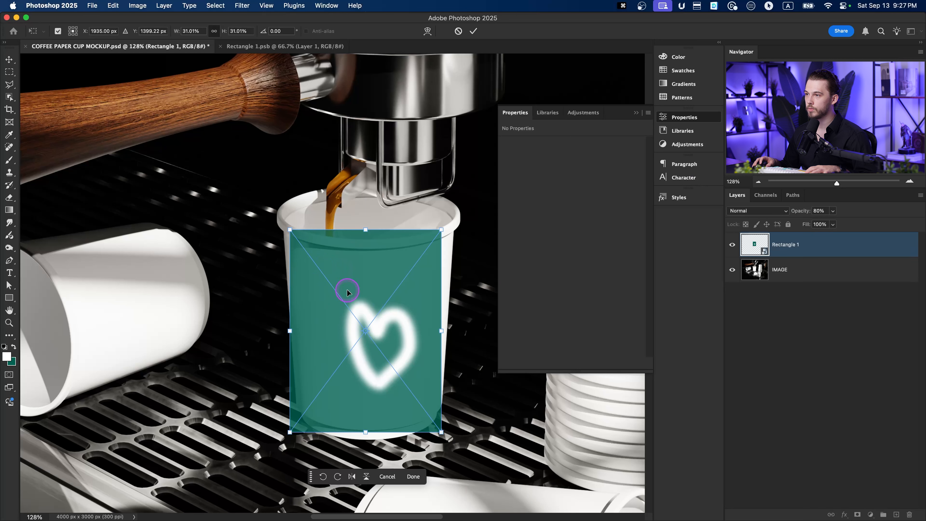
right_click(370, 272)
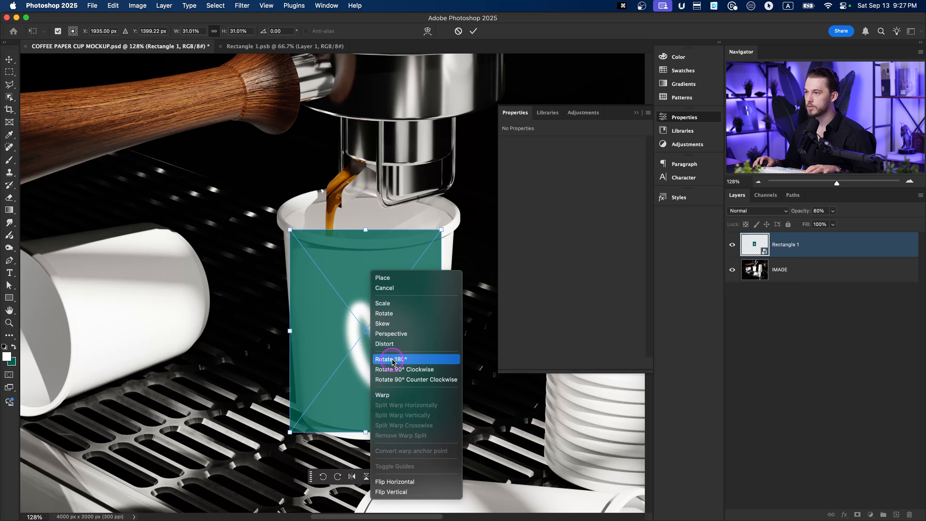
click(395, 338)
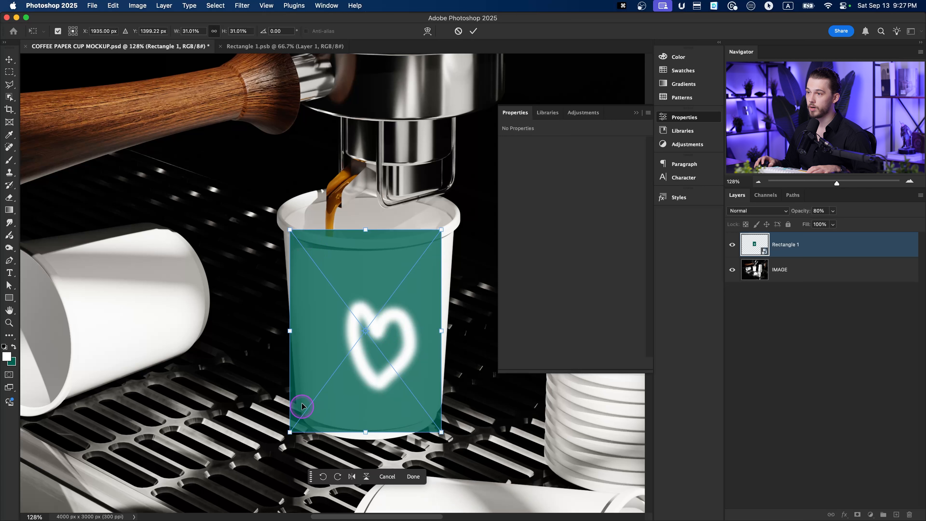
drag(441, 230, 452, 229)
drag(413, 254, 418, 254)
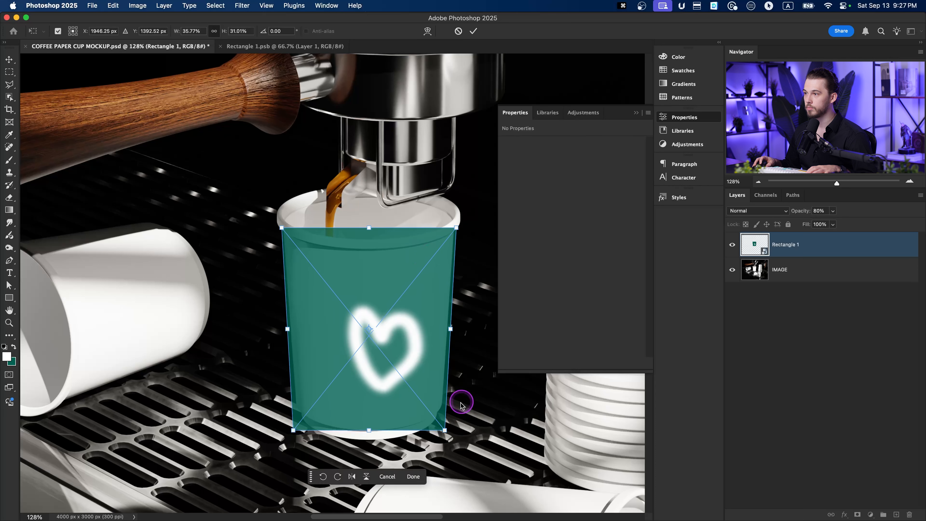
drag(444, 430, 439, 429)
drag(456, 227, 457, 229)
key(Return)
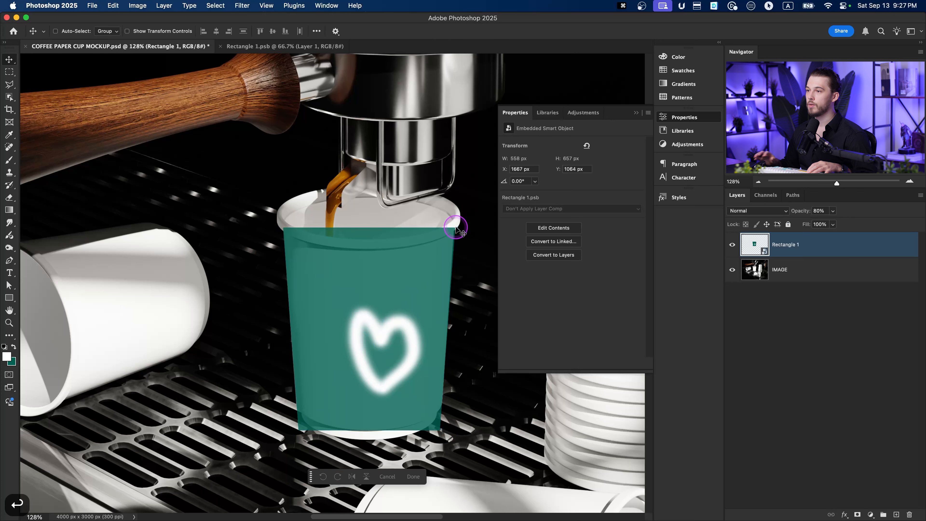
Step: Start a Warp transform on the Rectangle 1 smart object
key(super)
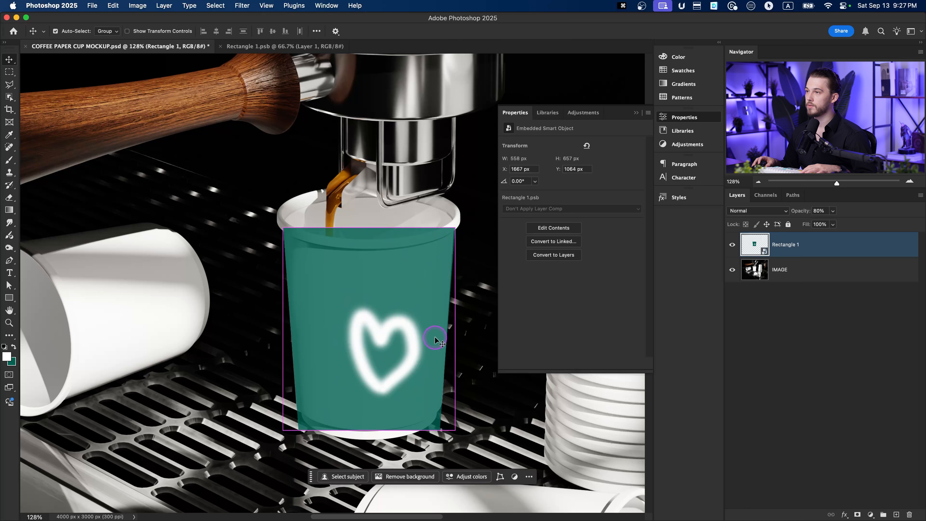
key(super+t)
right_click(375, 290)
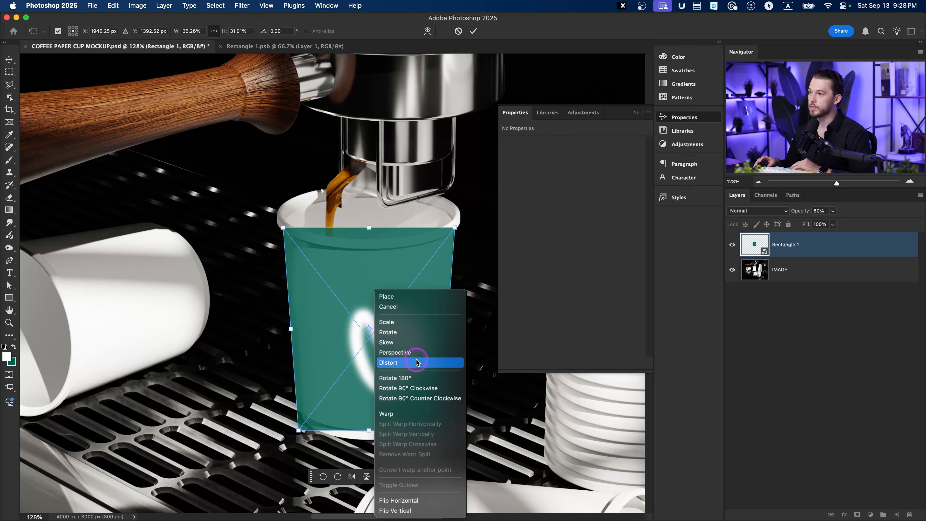
click(387, 414)
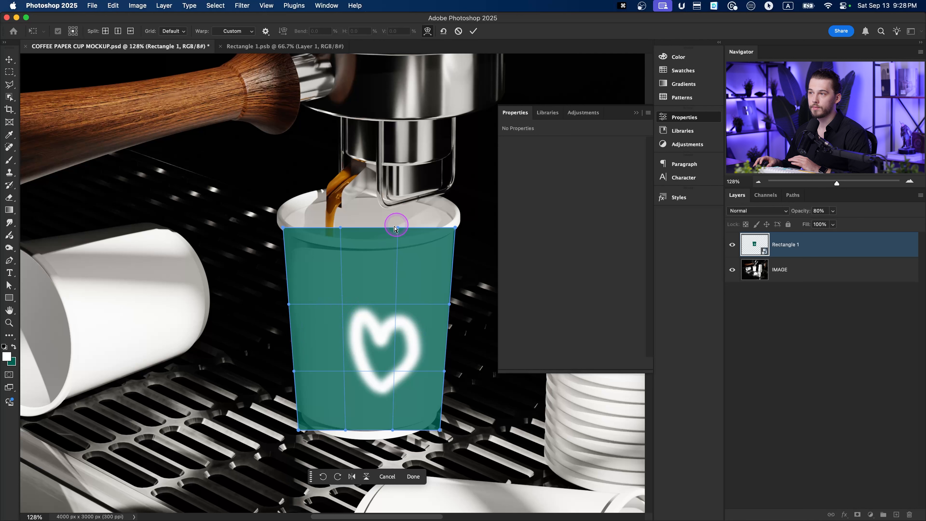
Step: Try bending the warp mesh freehand at its upper edge and inside the heart area, undoing each bend
drag(335, 229, 341, 195)
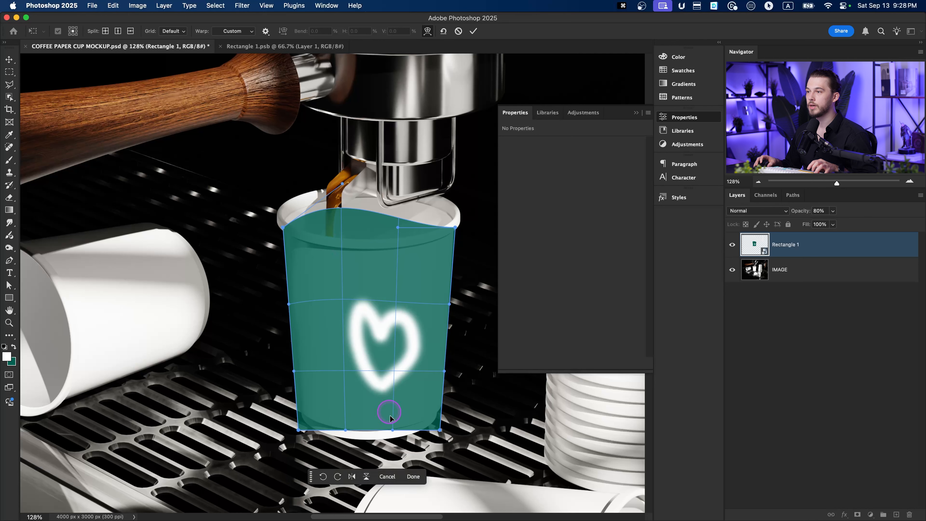
key(super+z)
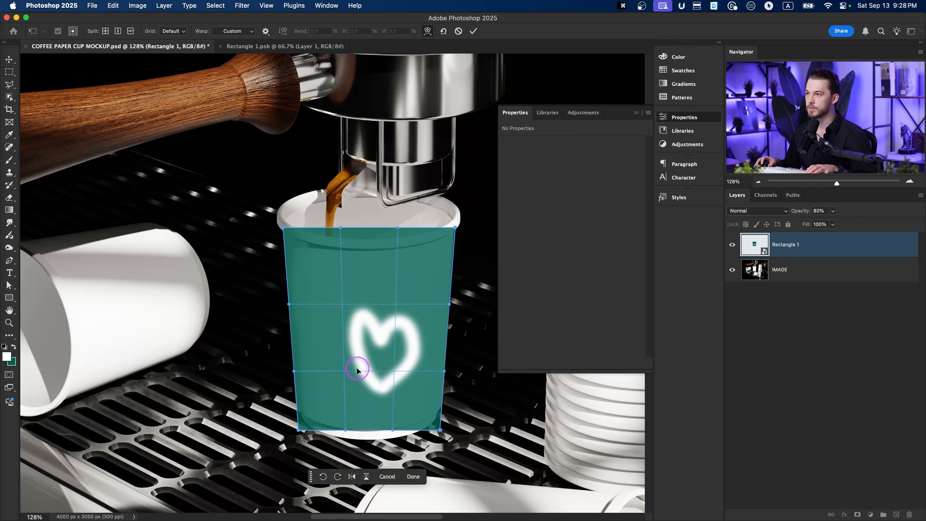
drag(366, 362, 380, 375)
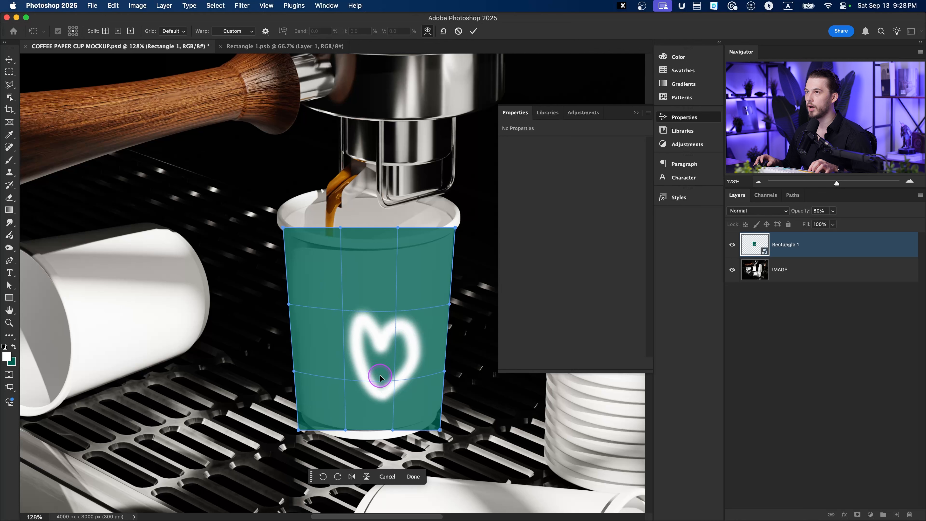
key(super+z)
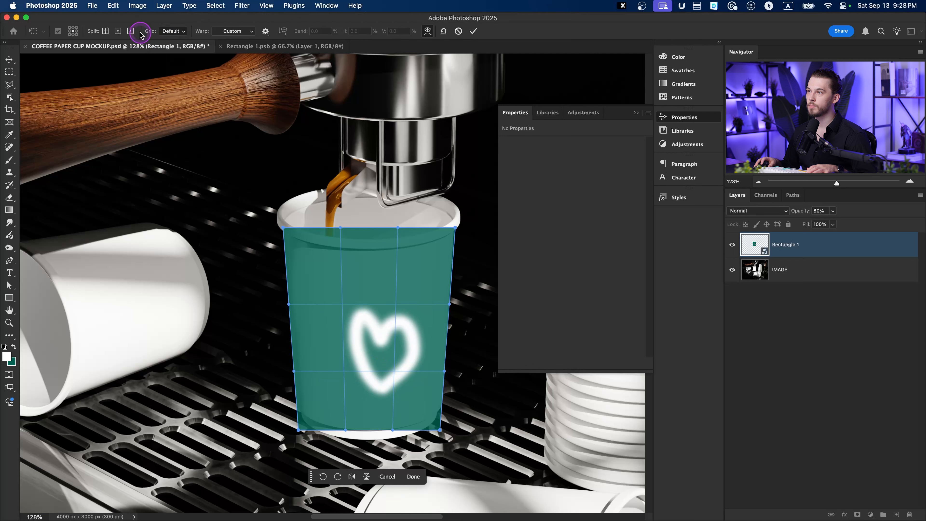
Step: Check the warp grid options and try the Arc warp style on the green rectangle
click(174, 31)
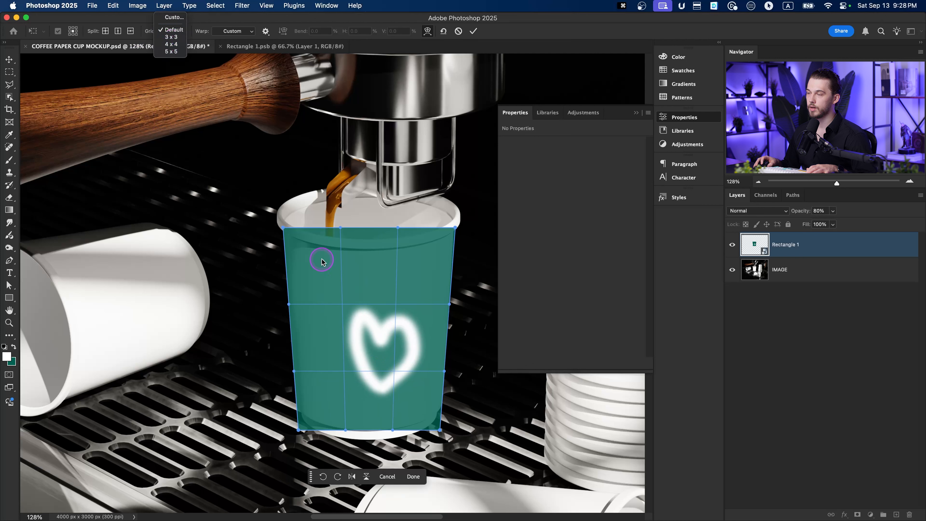
click(200, 15)
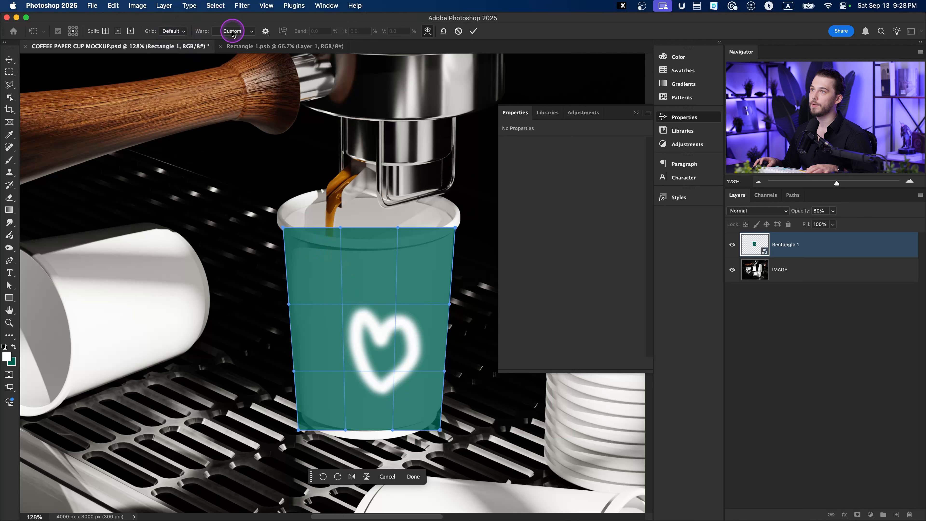
click(232, 32)
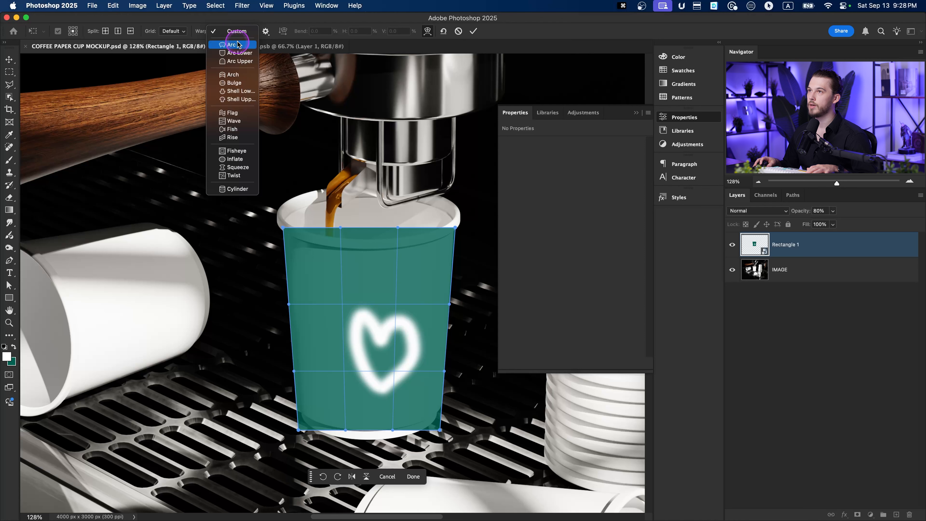
click(230, 44)
Step: Apply the Cylinder warp style to the green rectangle and fit its curved upper and lower edges to the cup
click(225, 34)
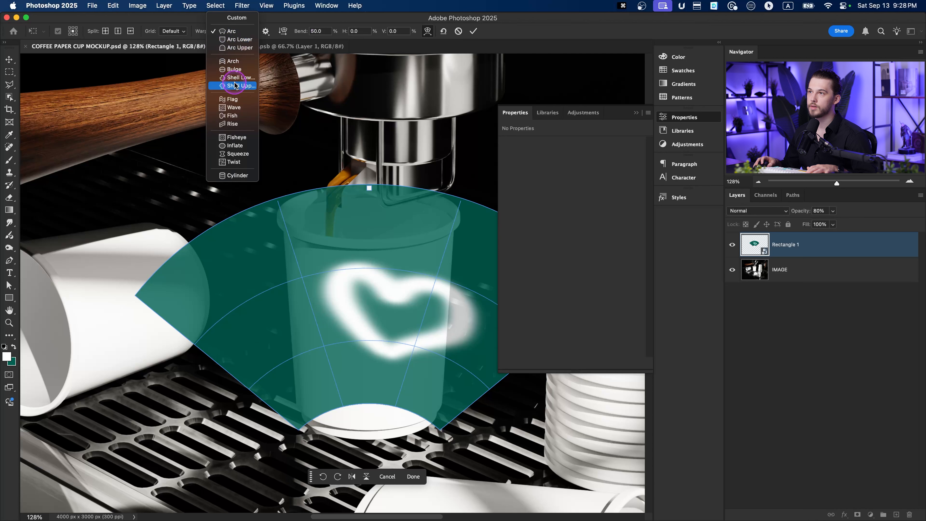
click(237, 176)
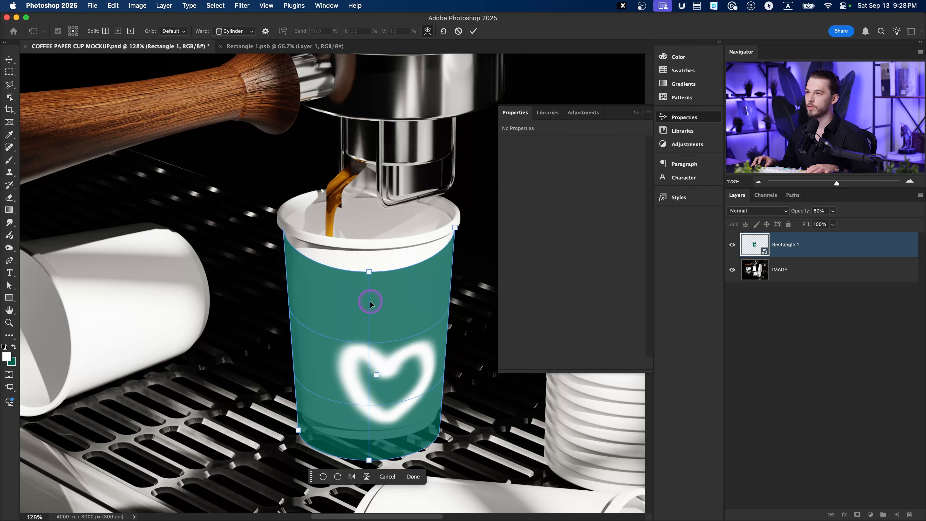
drag(368, 272, 369, 251)
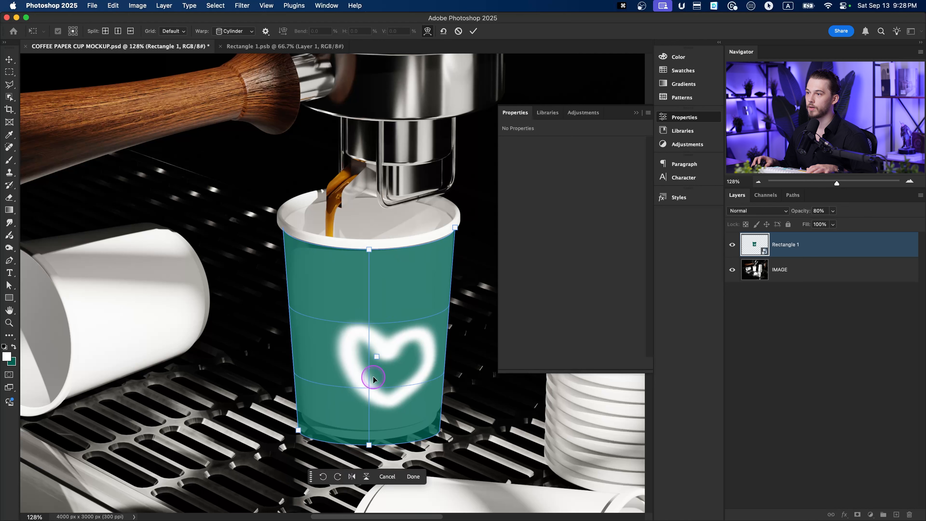
drag(296, 428, 298, 415)
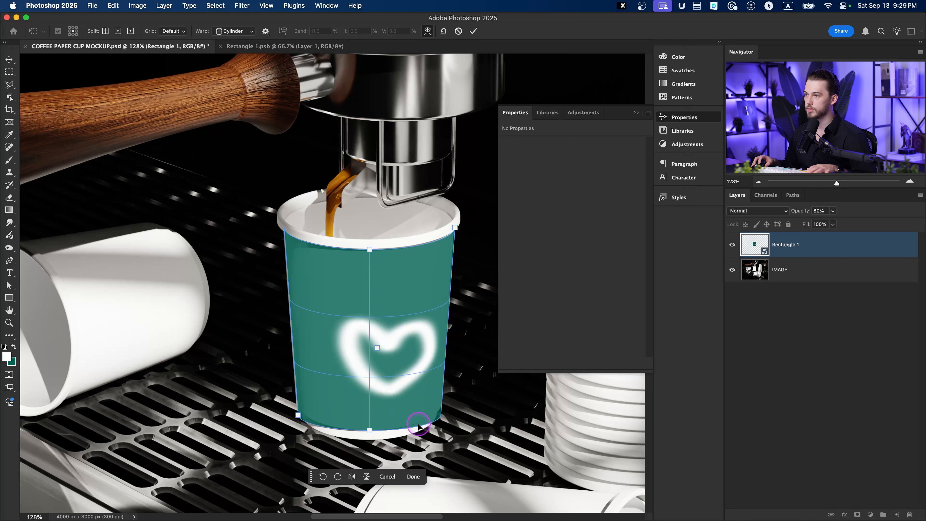
drag(369, 431, 368, 440)
drag(298, 415, 297, 406)
drag(364, 436, 365, 429)
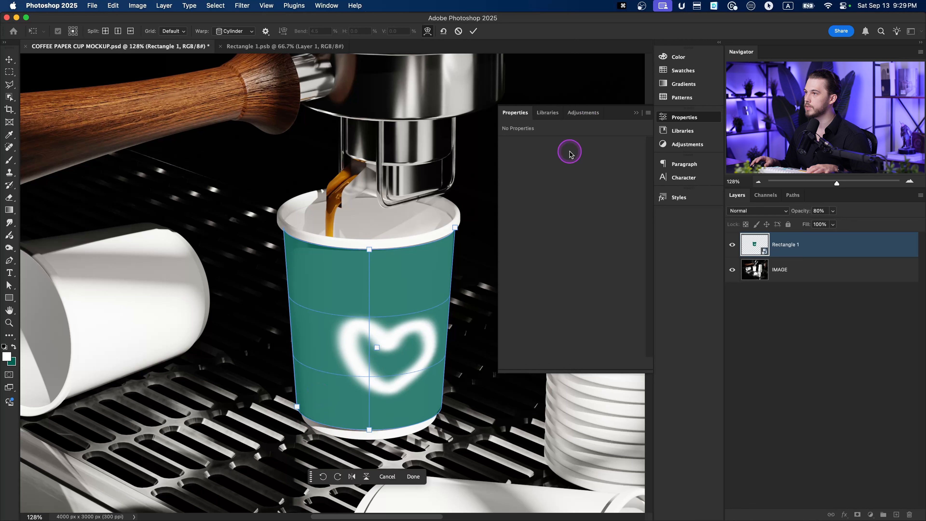
click(474, 31)
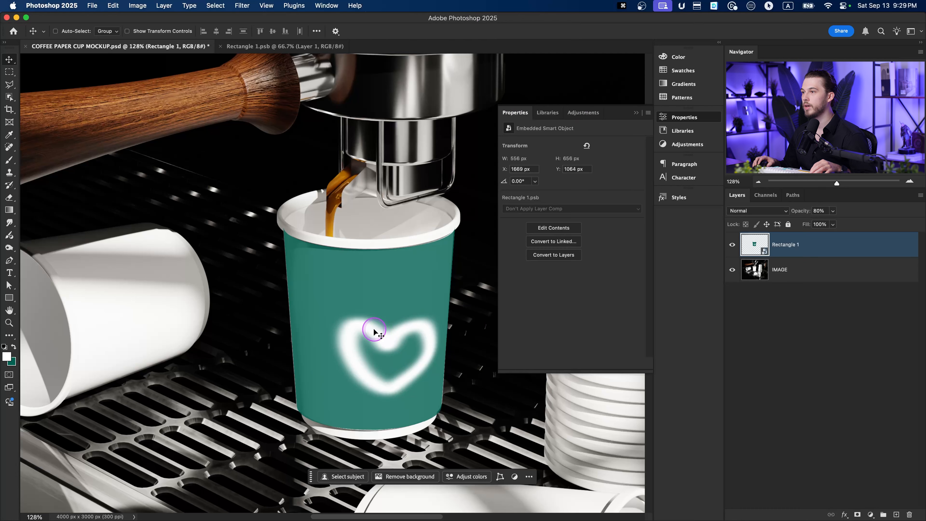
Step: Open the Rectangle 1 smart object's contents and delete the heart layer
scroll(357, 318, down, 3)
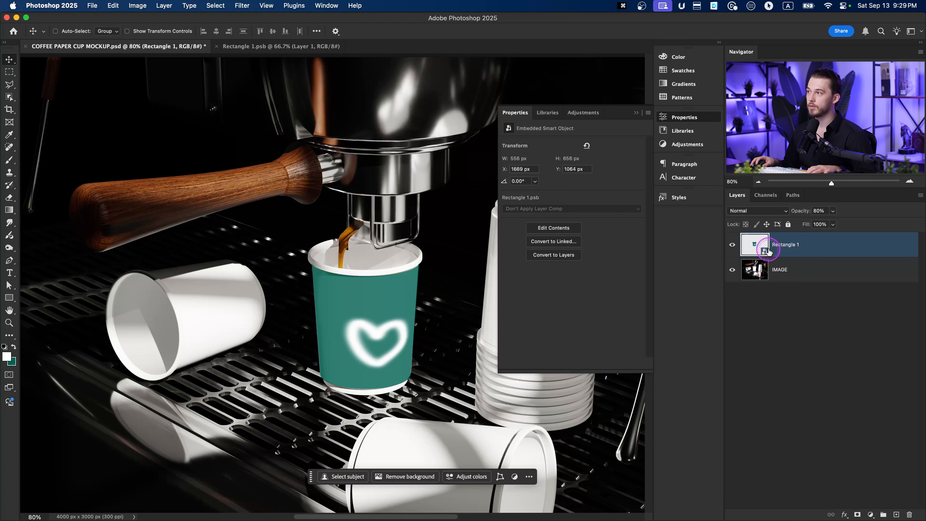
double_click(757, 247)
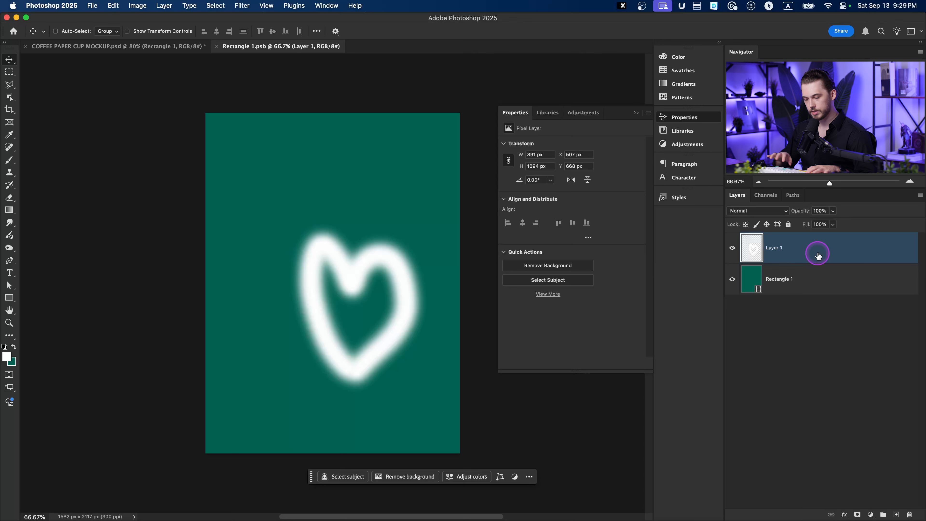
key(BackSpace)
key(t)
click(373, 281)
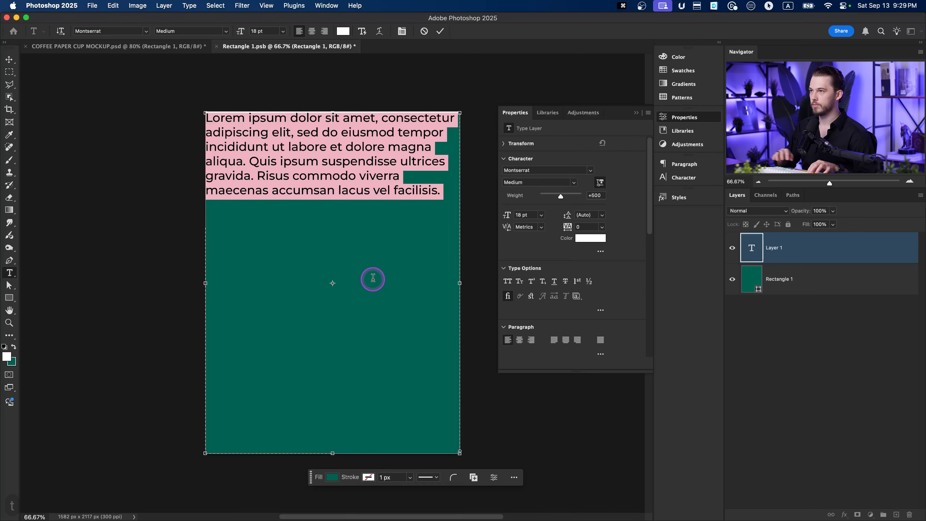
key(super+z)
key(Escape)
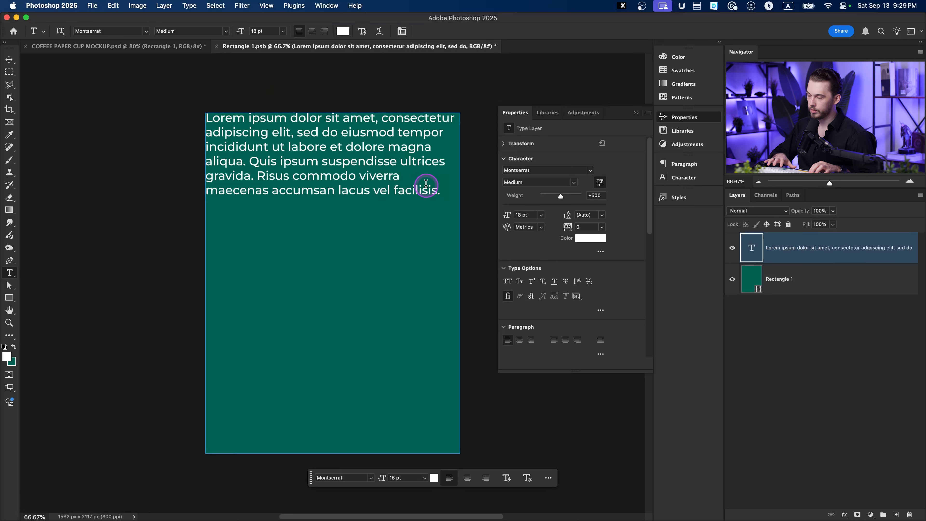
key(super+z)
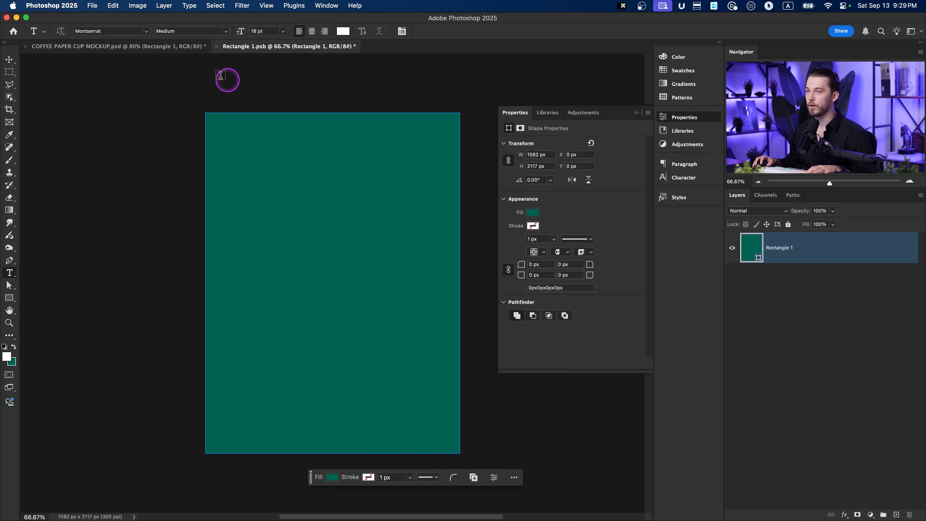
Step: Add a white Montserrat Medium 18 pt text layer over the green rectangle reading "ARTFLOW" and "SUBSCRIBE" on two lines
click(811, 336)
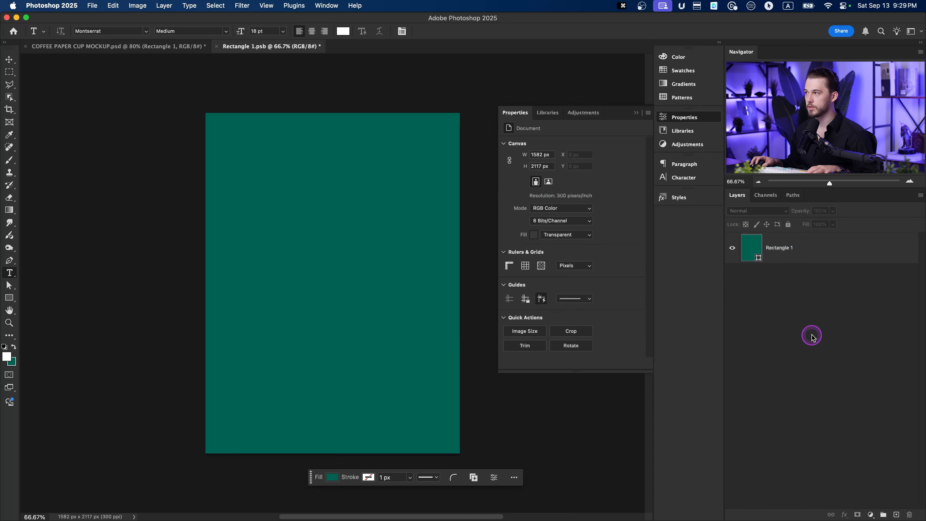
click(320, 224)
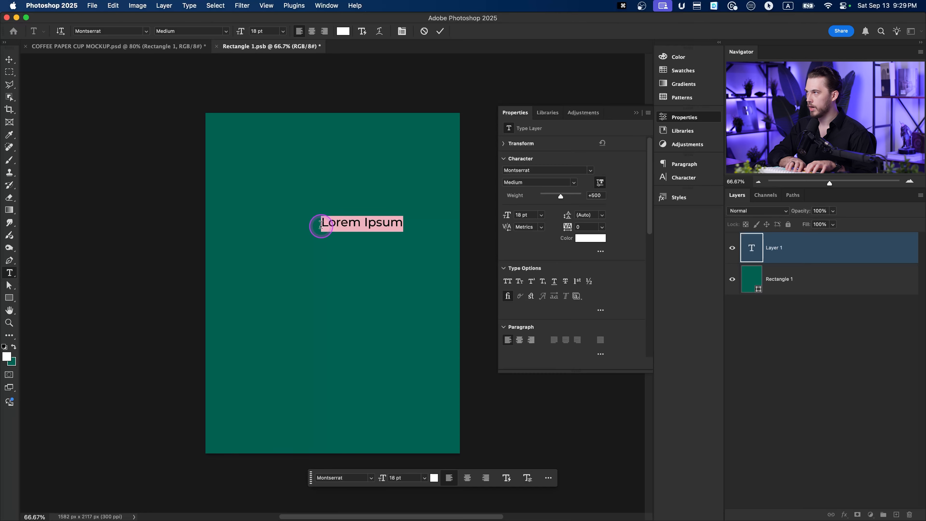
text(ARTFLOW)
key(shift+Return)
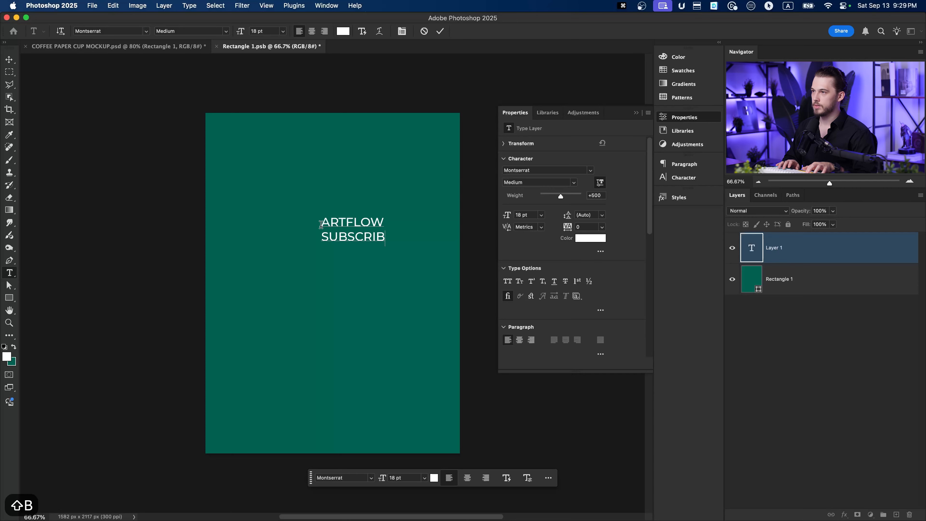
text(E)
key(Escape)
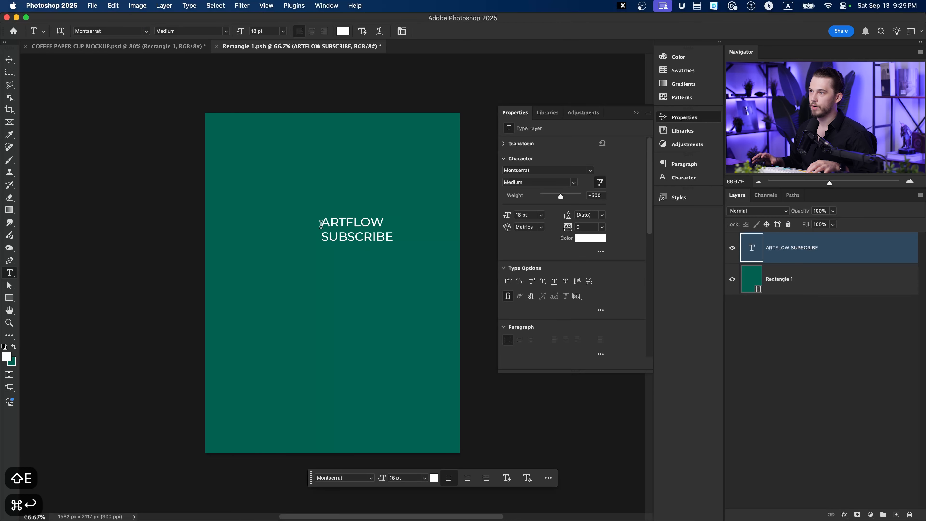
Step: Center-align the ARTFLOW SUBSCRIBE text and scale it to about 353.5% so it spans the green rectangle's full width near mid-height
click(312, 31)
key(v)
key(super+t)
drag(362, 234, 459, 231)
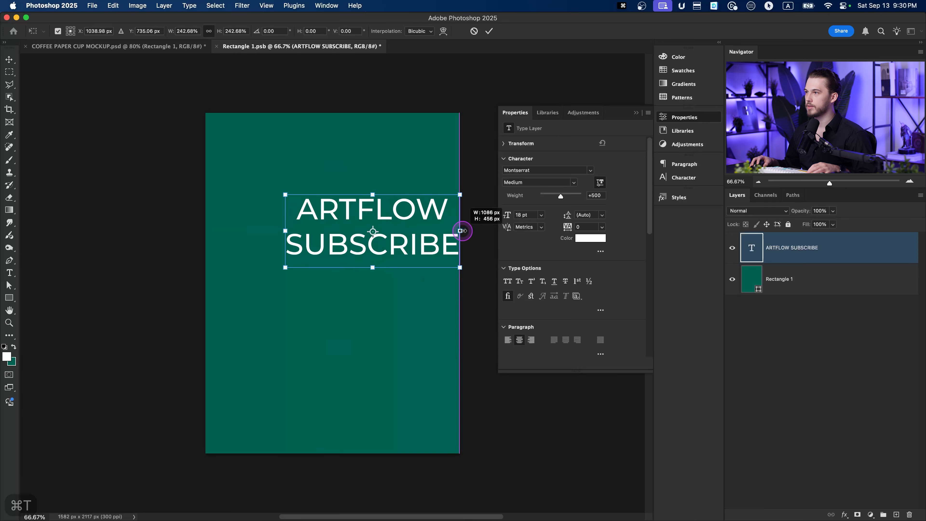
drag(284, 231, 284, 276)
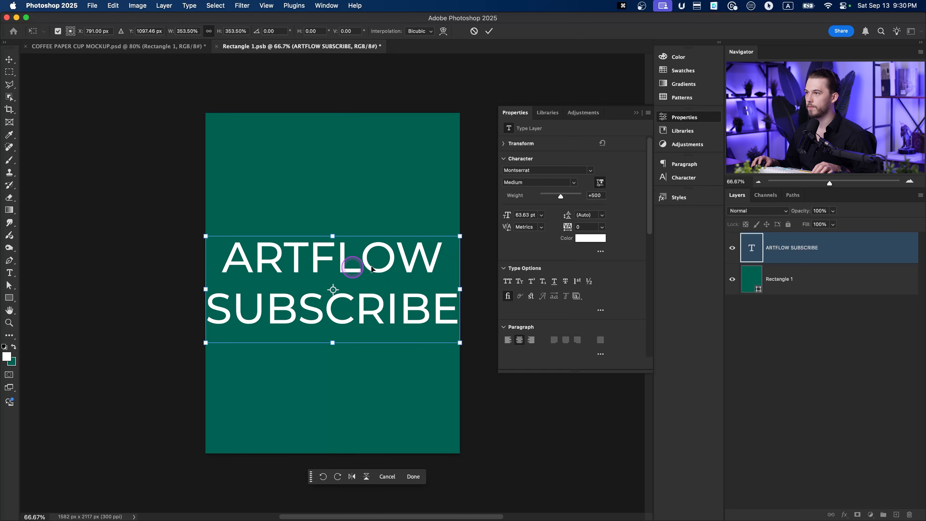
key(Return)
Step: Save the smart object's contents and return to COFFEE PAPER CUP MOCKUP.psd to check the text on the cup
key(super+s)
click(166, 48)
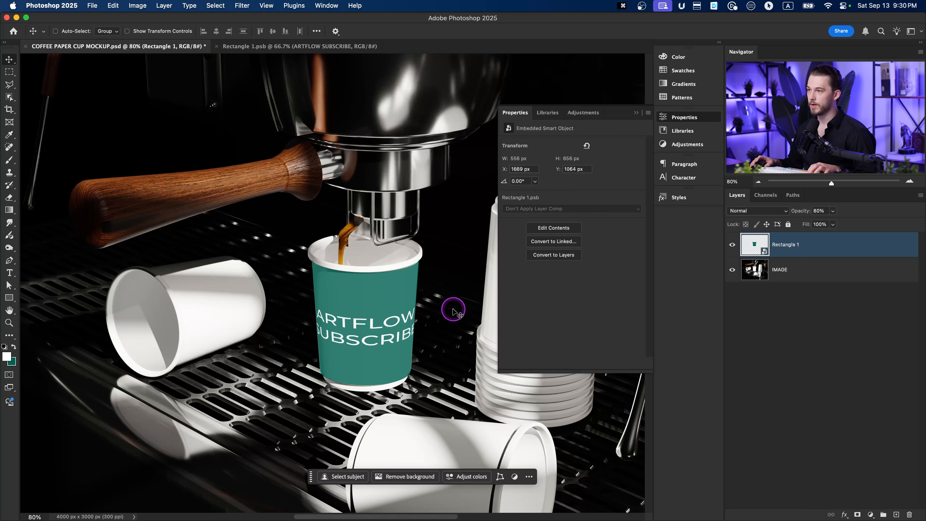
scroll(300, 205, down, 3)
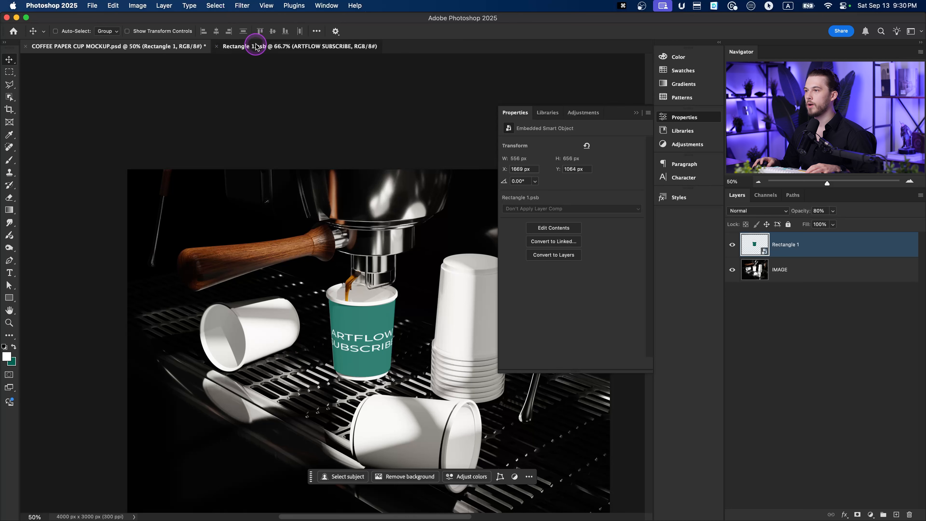
click(248, 46)
click(147, 40)
click(344, 314)
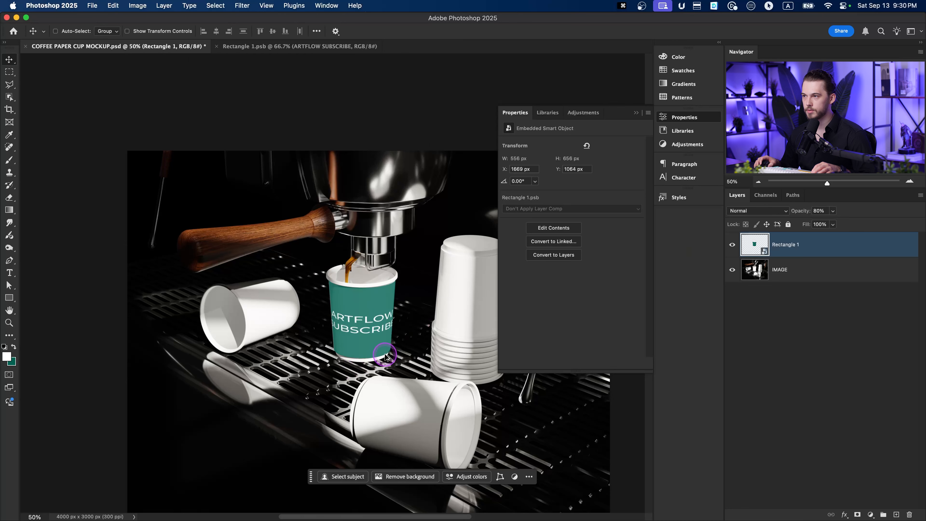
scroll(385, 355, up, 3)
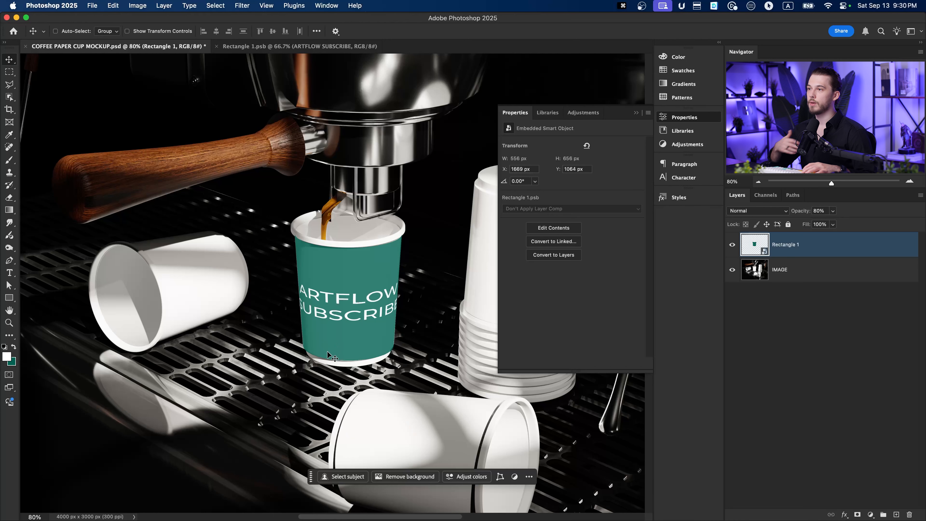
Step: Try stretching the Rectangle 1 smart object downward past the cup's base with Free Transform
key(super+t)
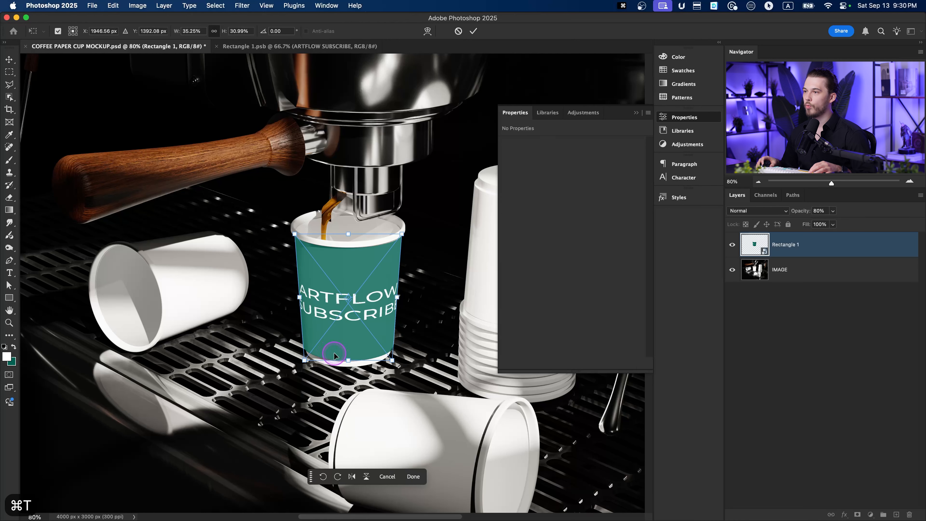
scroll(330, 351, up, 5)
drag(361, 365, 365, 413)
scroll(369, 296, down, 2)
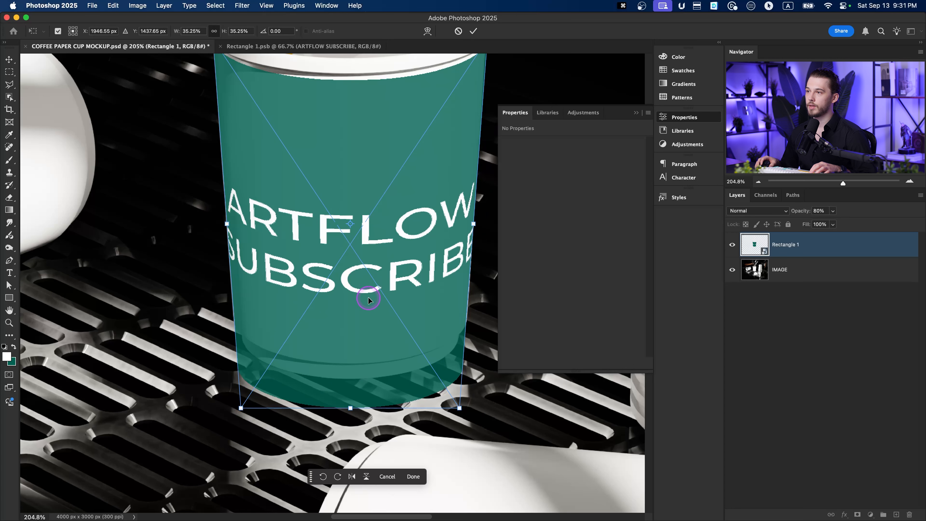
scroll(366, 308, down, 2)
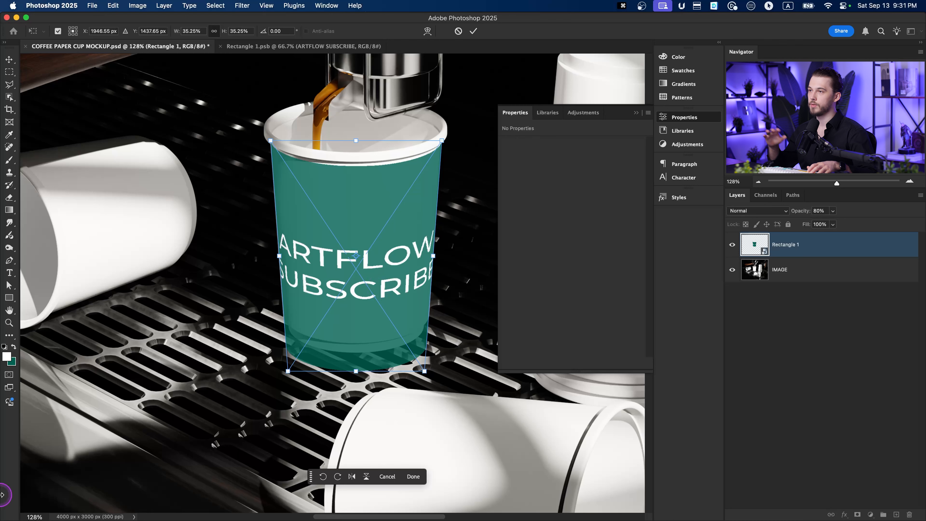
key(Return)
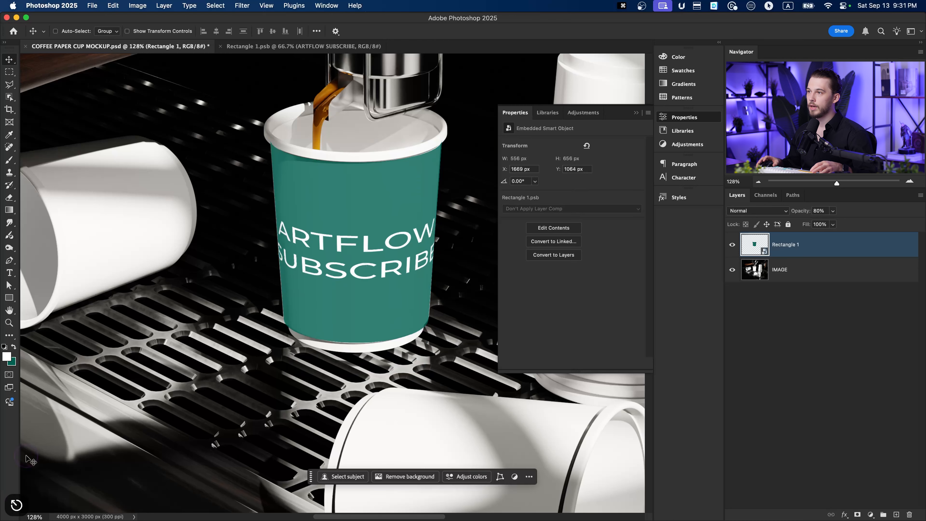
Step: Try duplicating the IMAGE layer and placing the copy above Rectangle 1, and undo both changes
scroll(40, 379, down, 2)
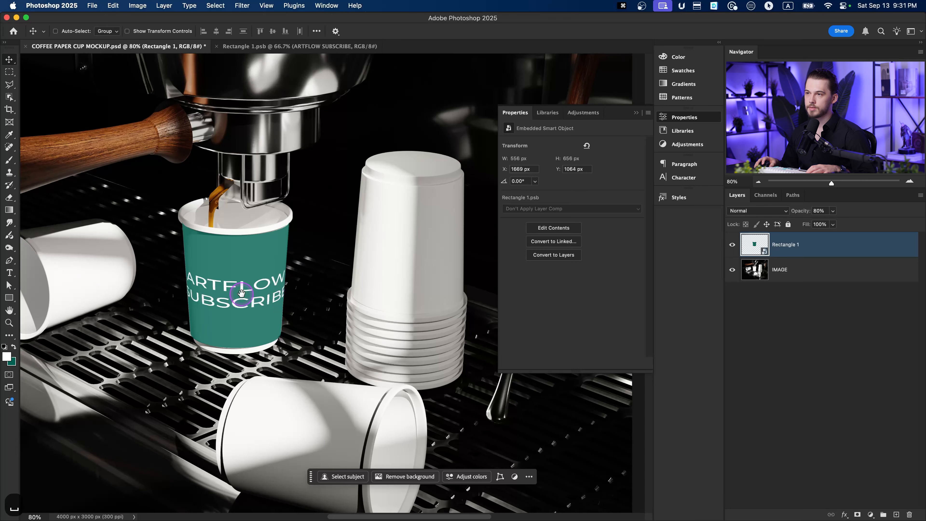
drag(241, 293, 267, 286)
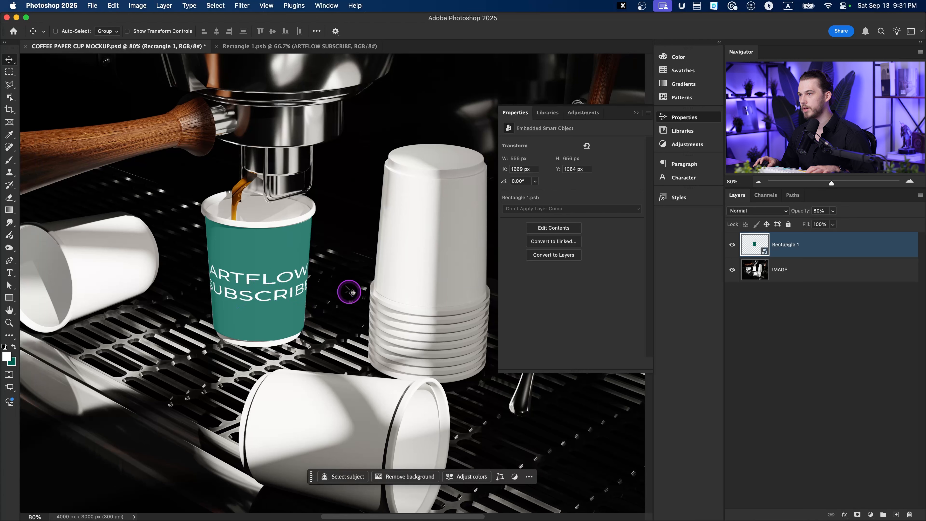
scroll(302, 341, down, 2)
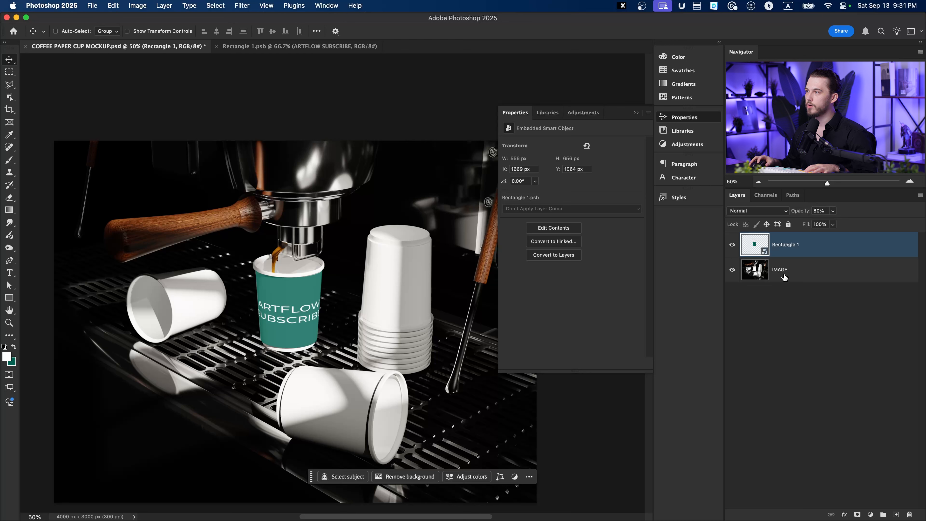
click(784, 278)
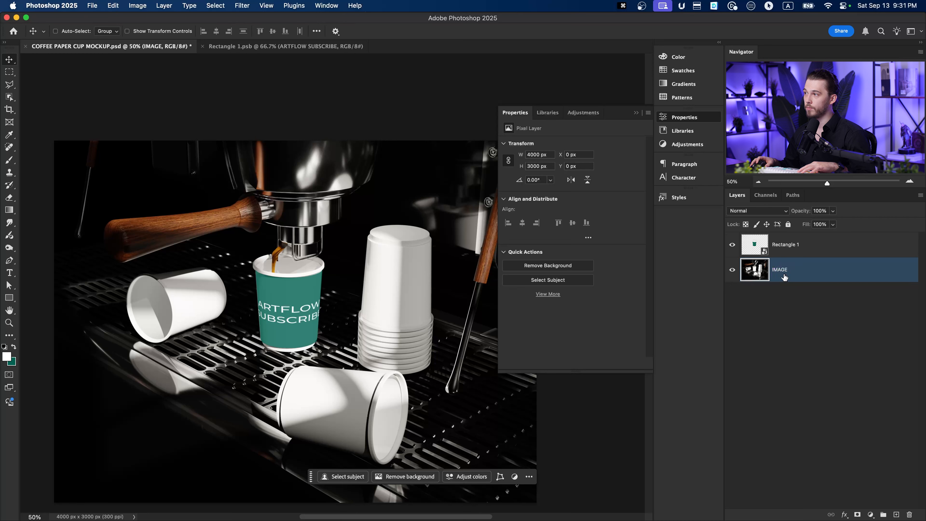
key(super+j)
drag(784, 276, 784, 242)
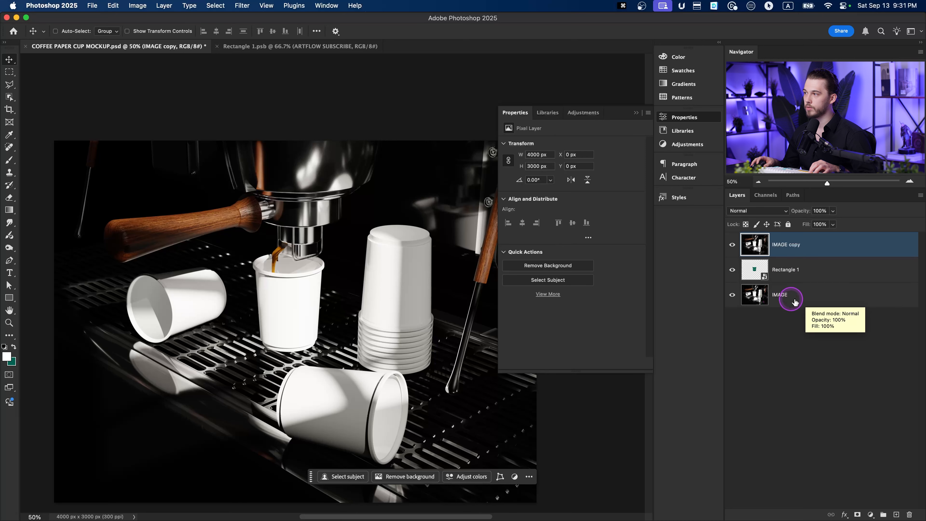
key(super+z)
key(super+z)
Step: Duplicate the IMAGE layer and move the copy above the Rectangle 1 layer
click(796, 279)
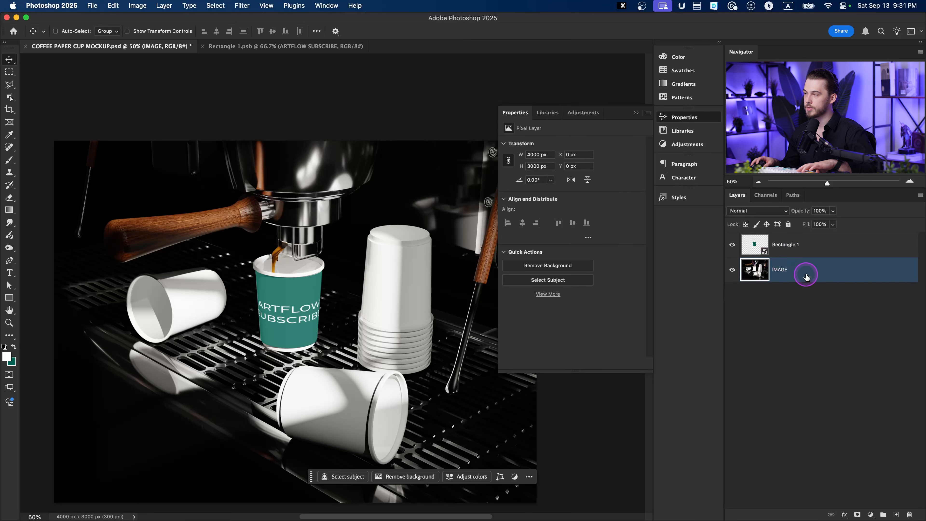
key(super+j)
drag(802, 264, 804, 239)
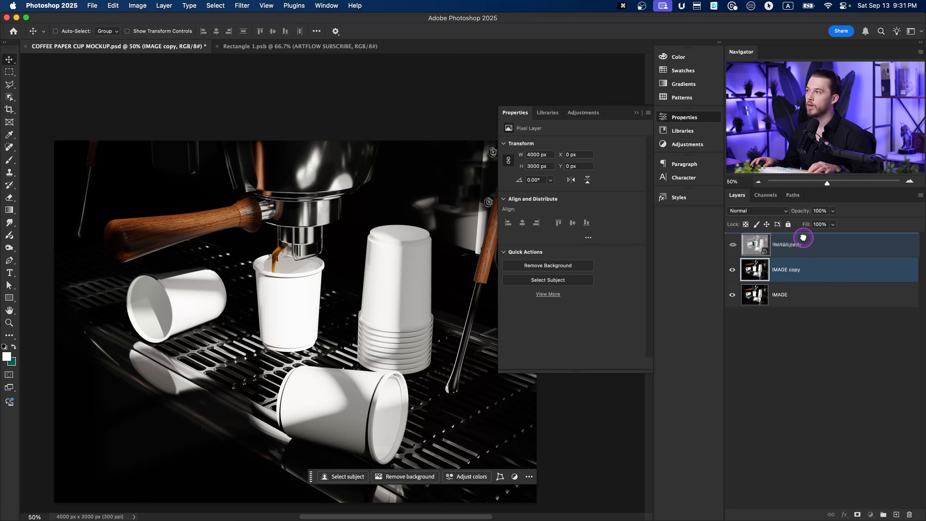
Step: Set the IMAGE copy layer's blend mode to Multiply and compare the cup with that layer hidden and shown
click(764, 212)
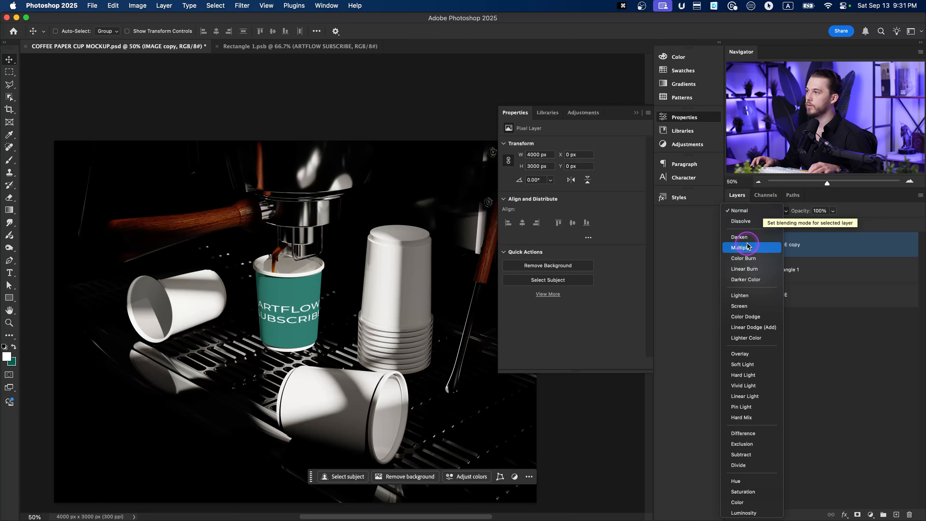
click(736, 248)
scroll(257, 312, up, 3)
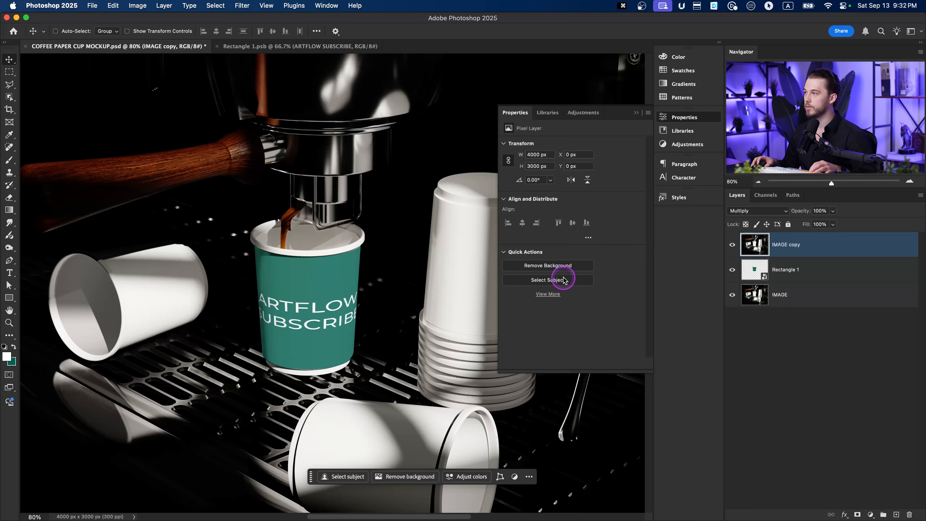
click(732, 245)
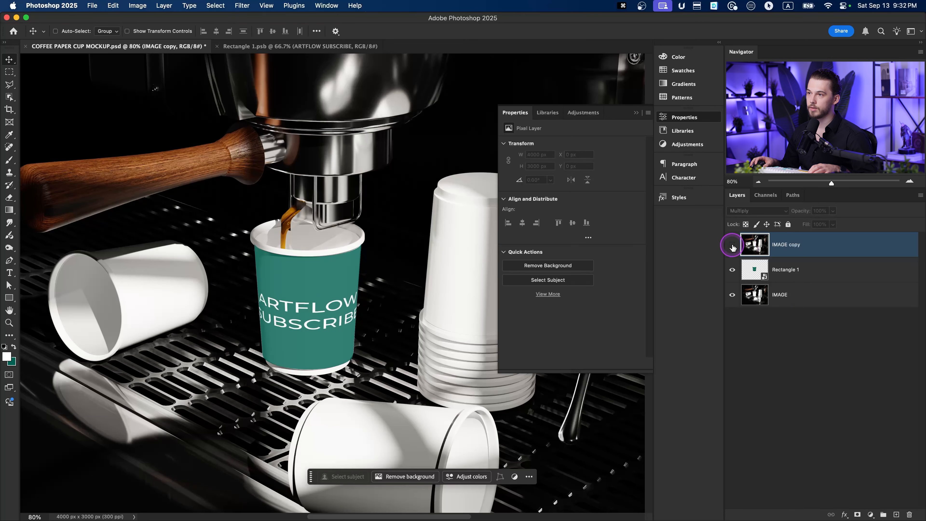
click(732, 246)
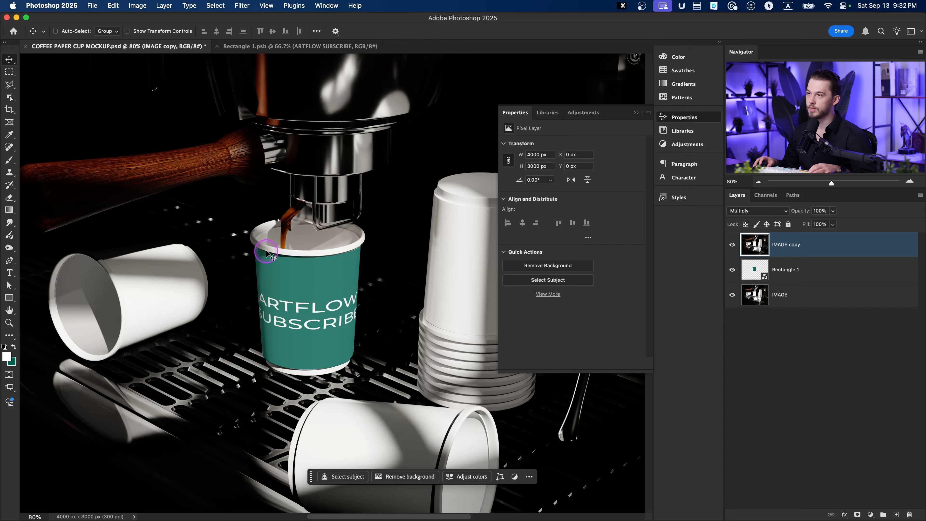
scroll(282, 372, down, 3)
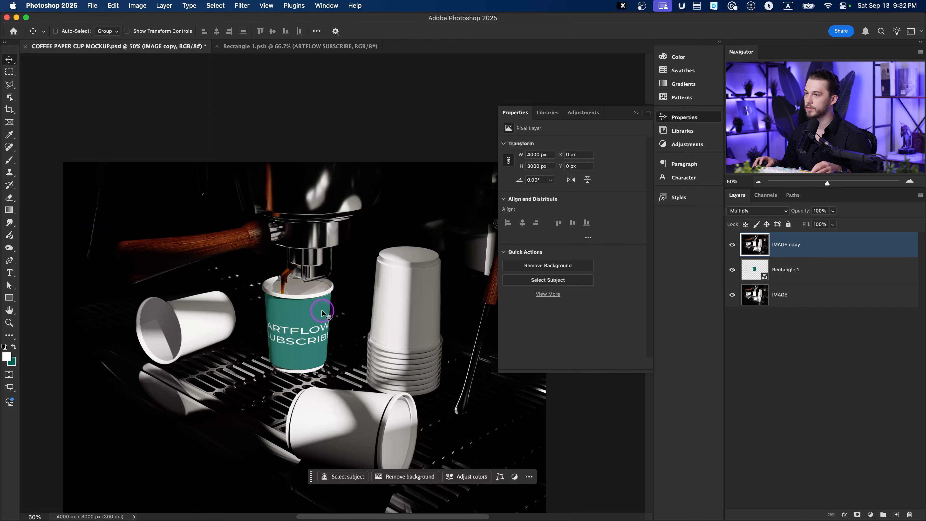
Step: Preview the Lighten blend mode on the IMAGE copy layer without applying it
click(762, 211)
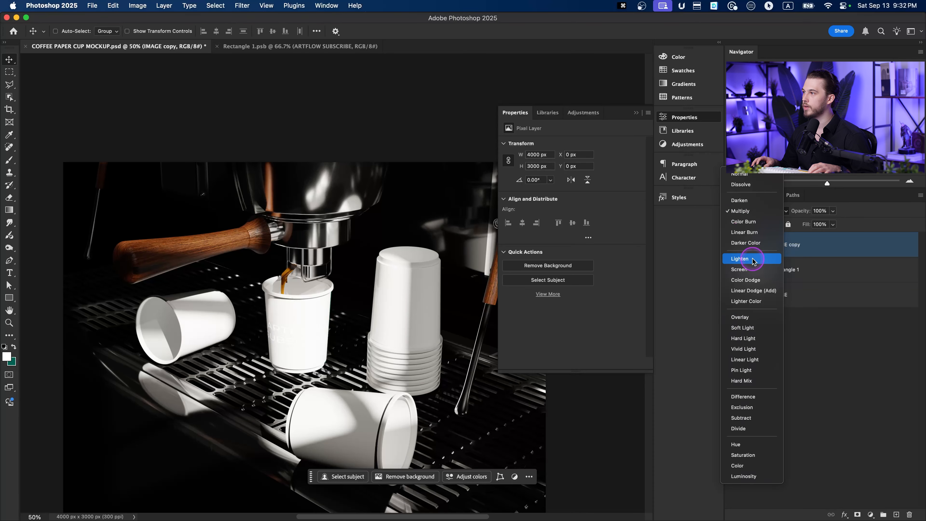
click(832, 253)
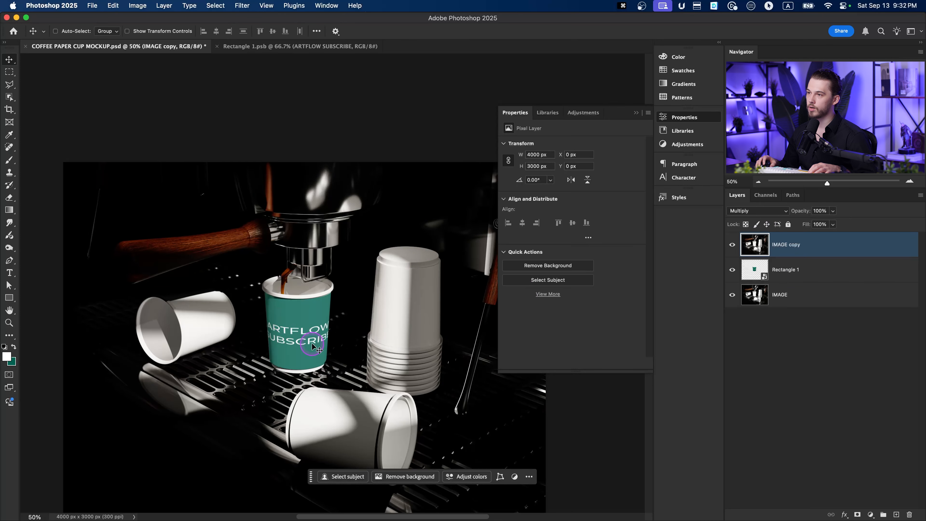
drag(328, 328, 331, 272)
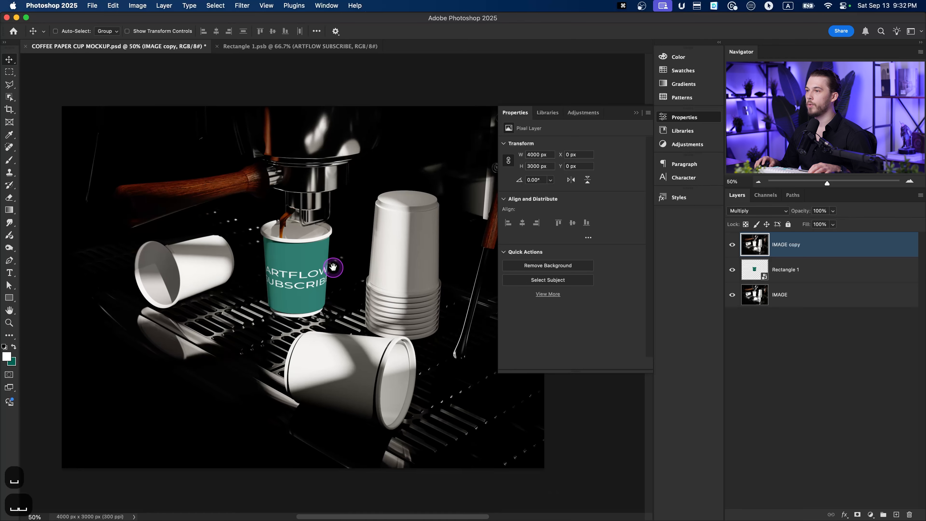
Step: Switch the IMAGE copy layer to Normal for comparison, preview Screen, and restore Multiply
click(776, 294)
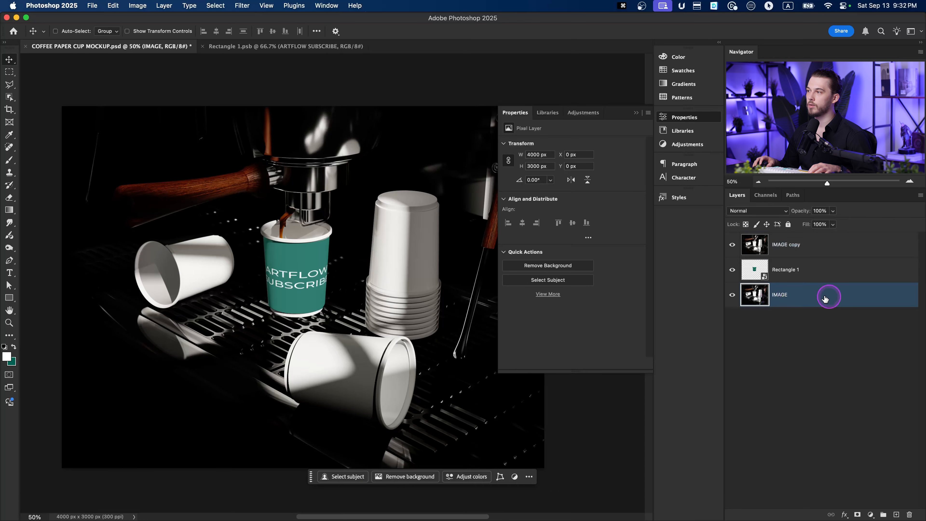
click(784, 254)
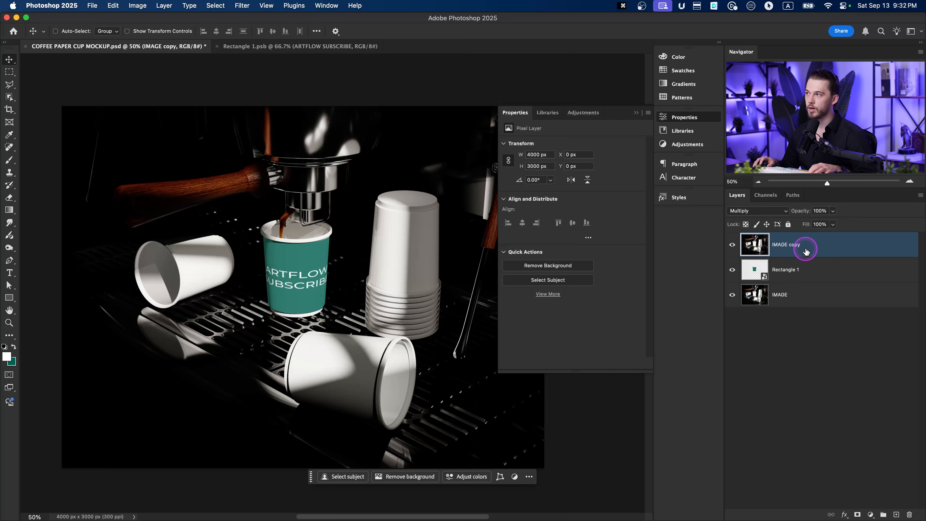
click(740, 210)
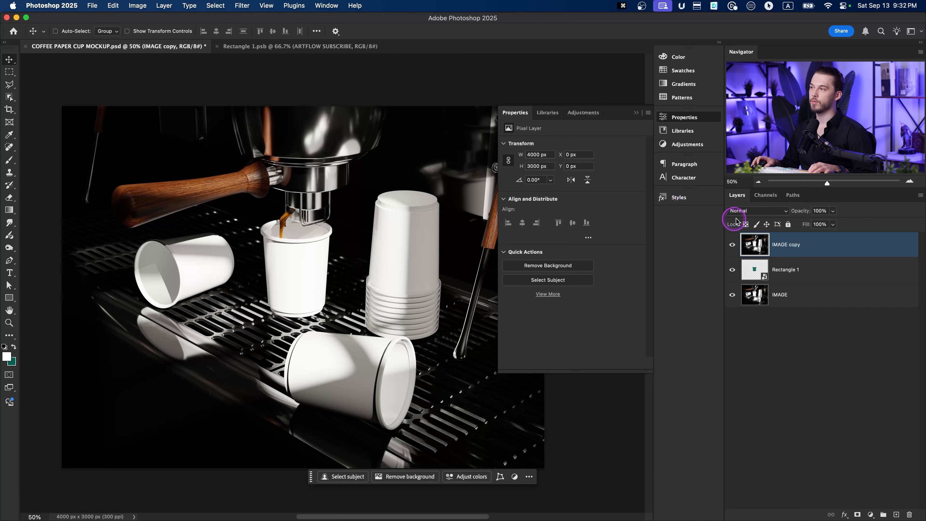
click(759, 211)
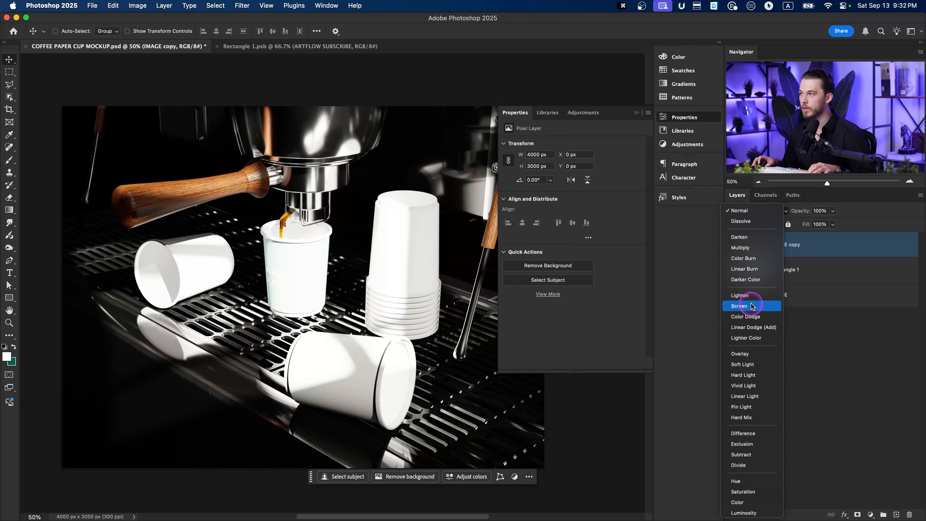
click(746, 254)
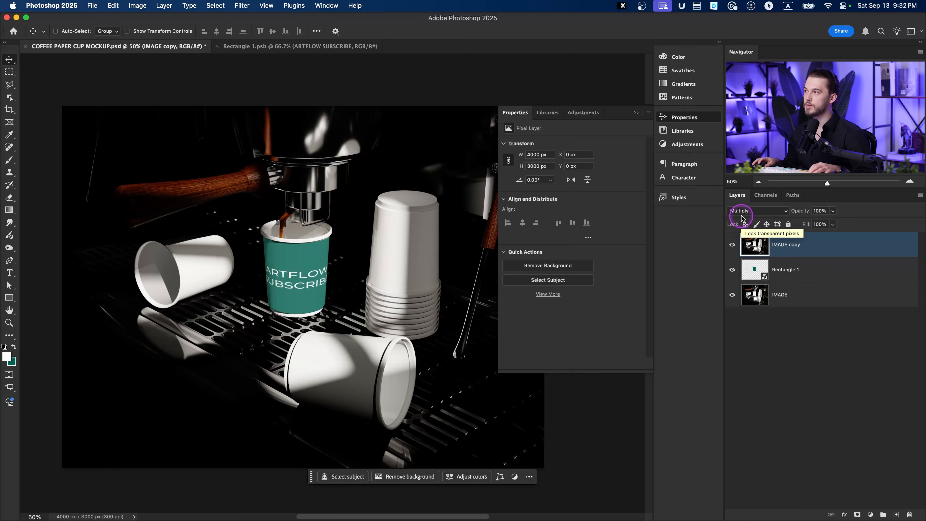
click(802, 243)
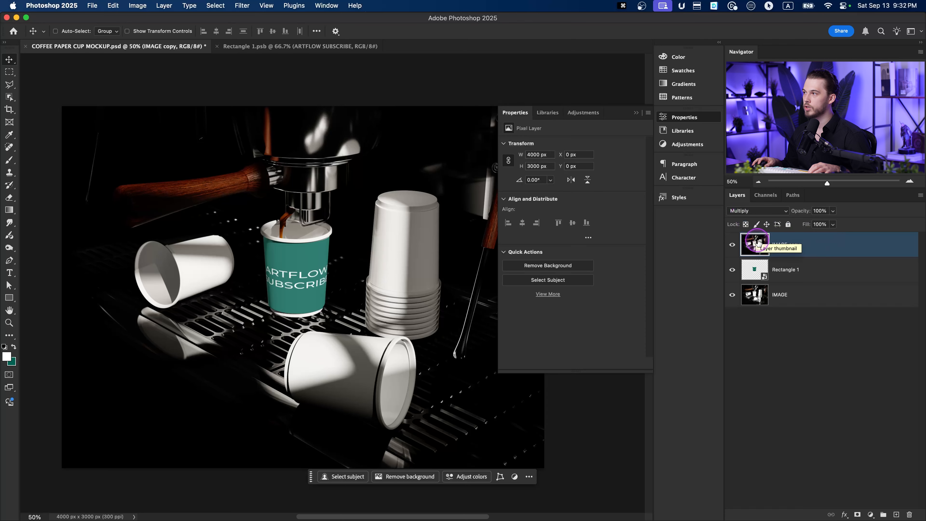
Step: Desaturate the IMAGE copy layer with its blend mode at Normal, and return the mode to Multiply
click(751, 210)
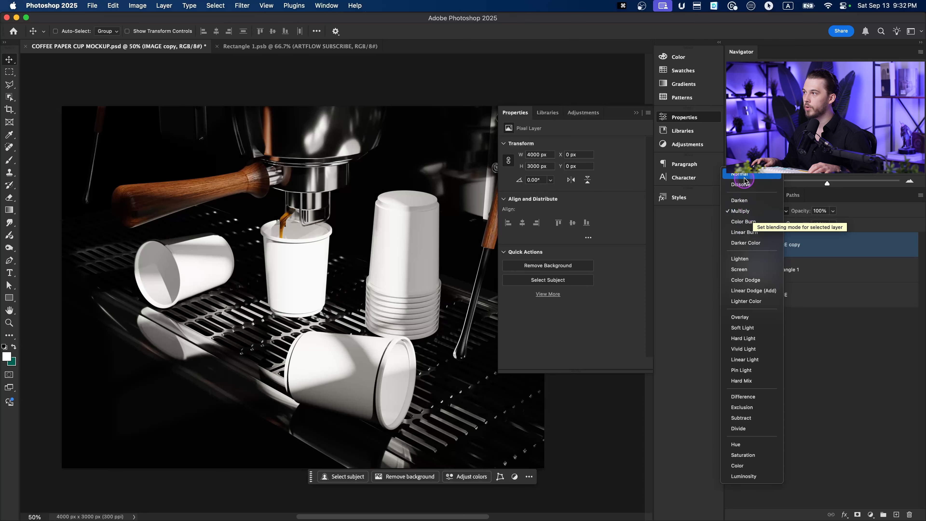
click(744, 178)
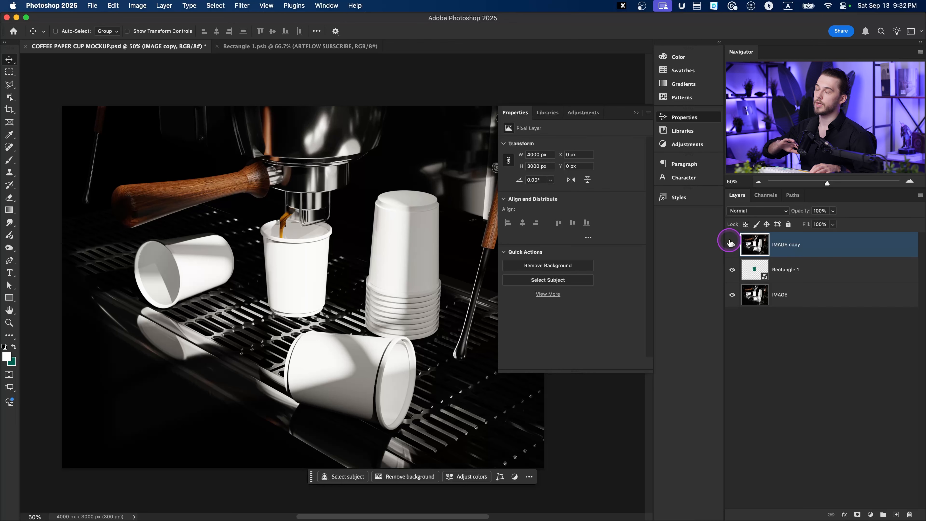
click(829, 247)
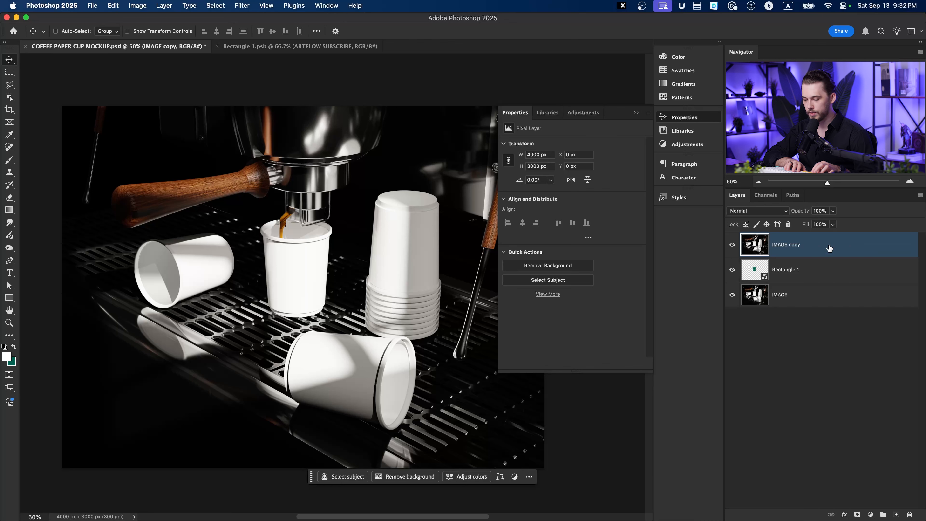
key(shift+super+u)
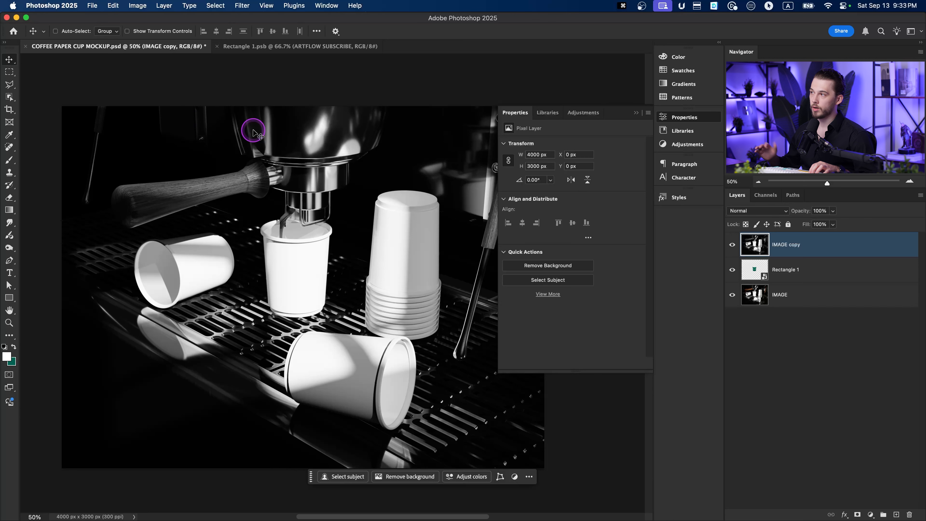
click(744, 211)
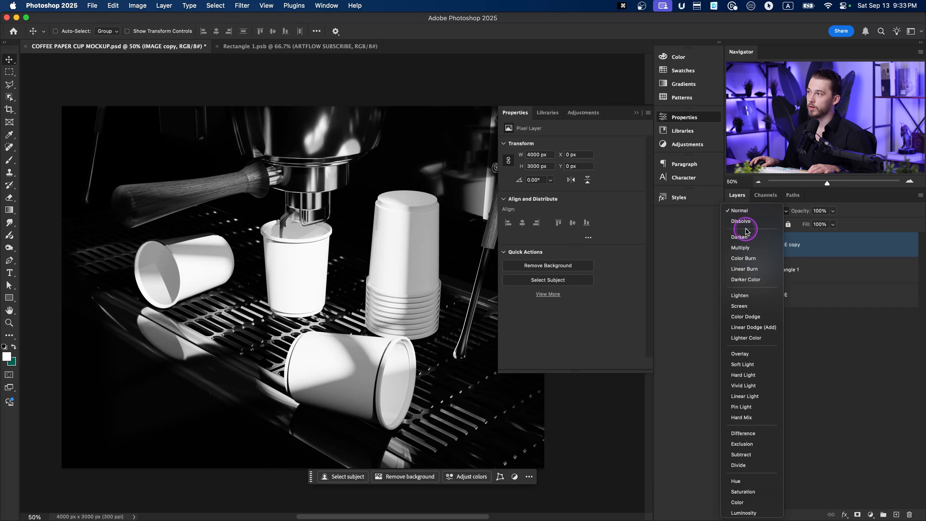
click(744, 245)
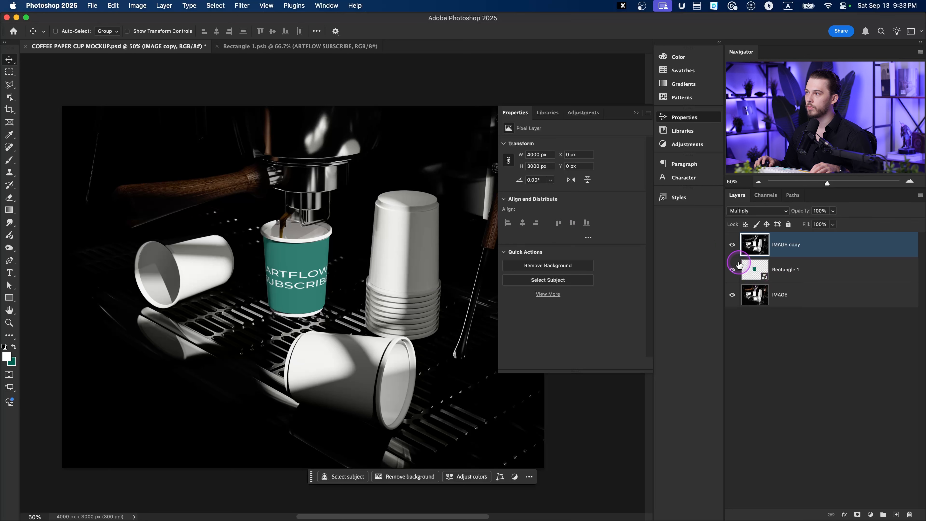
Step: Compare the green cup up close with the IMAGE copy layer hidden and shown
click(732, 244)
scroll(267, 249, up, 3)
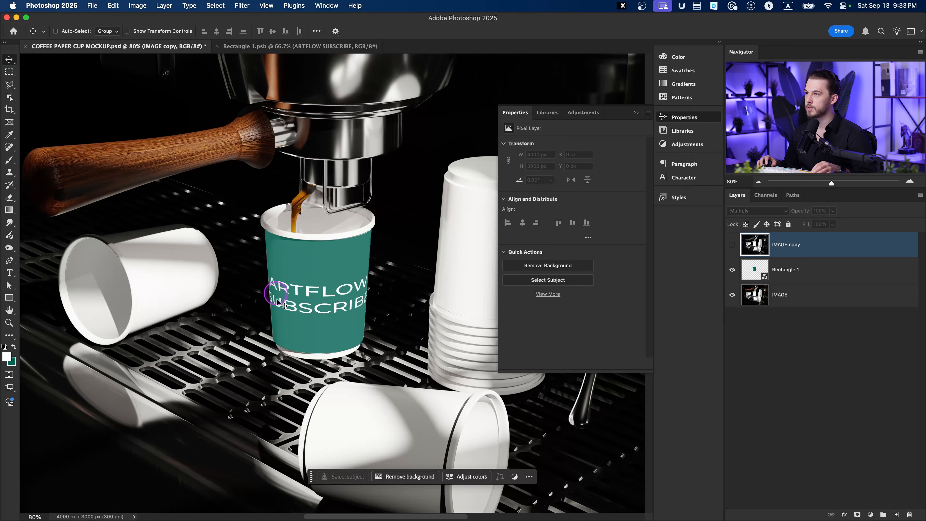
scroll(332, 309, down, 3)
click(736, 248)
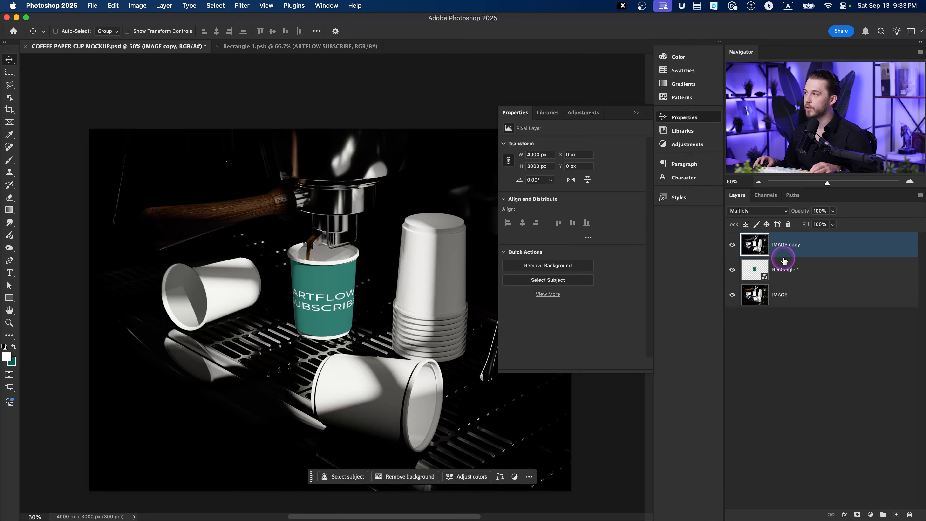
Step: Mask the IMAGE copy layer to the outline of the Rectangle 1 artwork and compare the cup with the layer hidden and shown
super+click(755, 271)
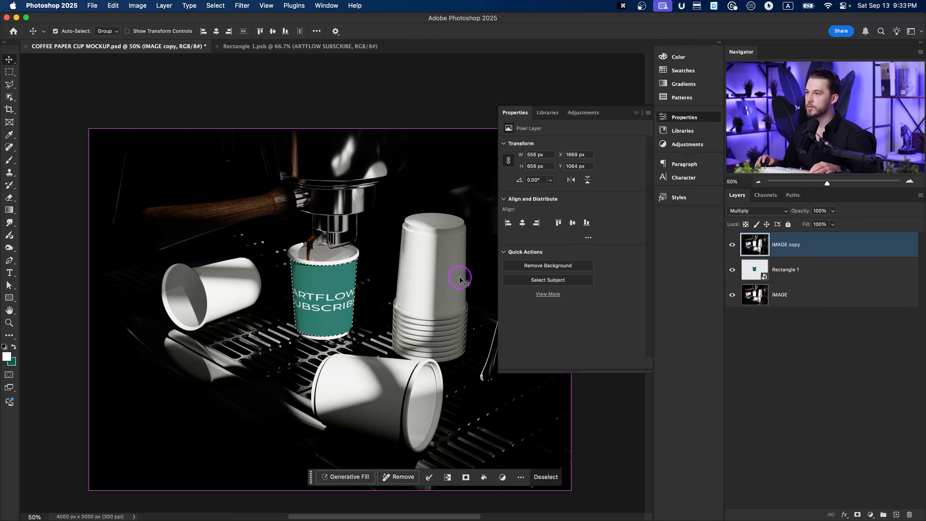
scroll(327, 295, up, 3)
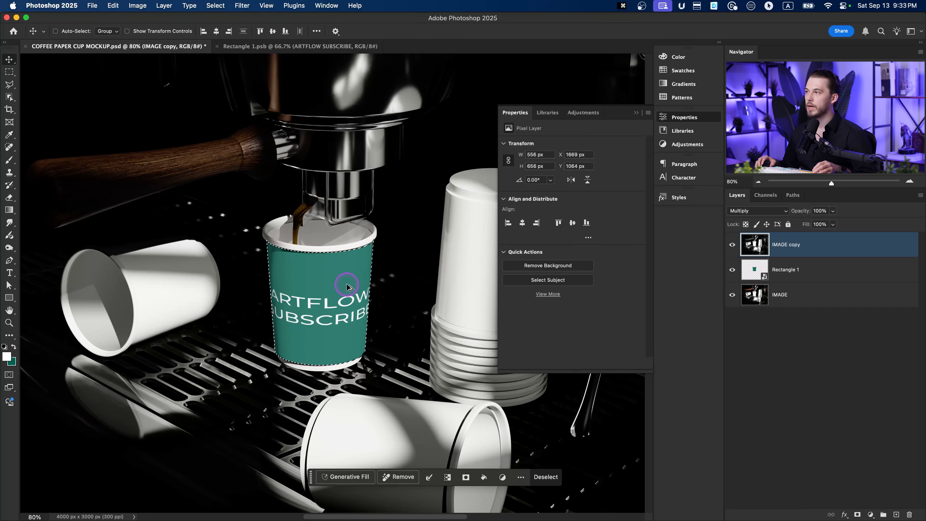
scroll(346, 283, down, 3)
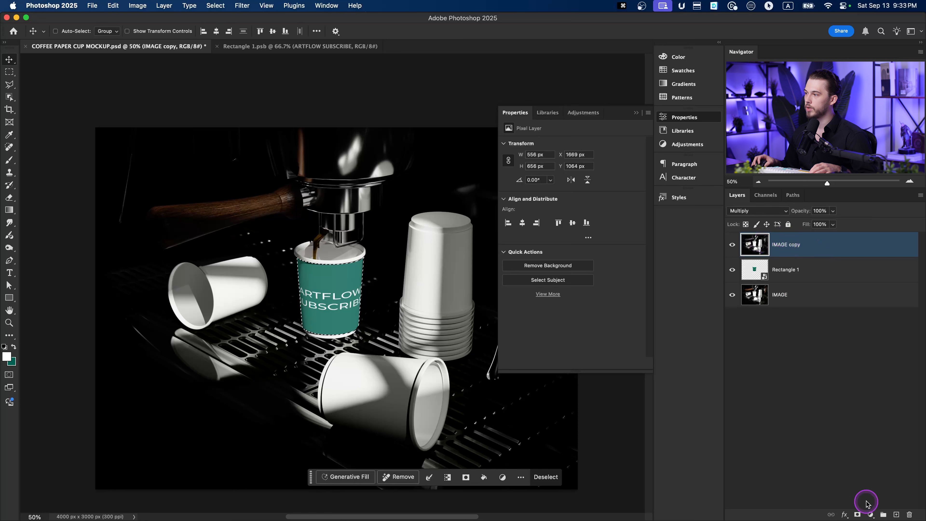
click(858, 514)
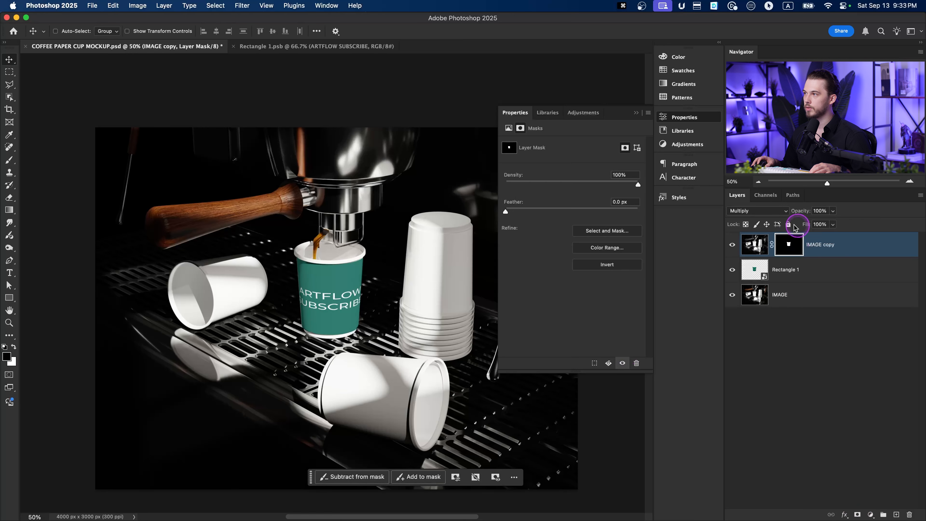
click(732, 244)
click(732, 244)
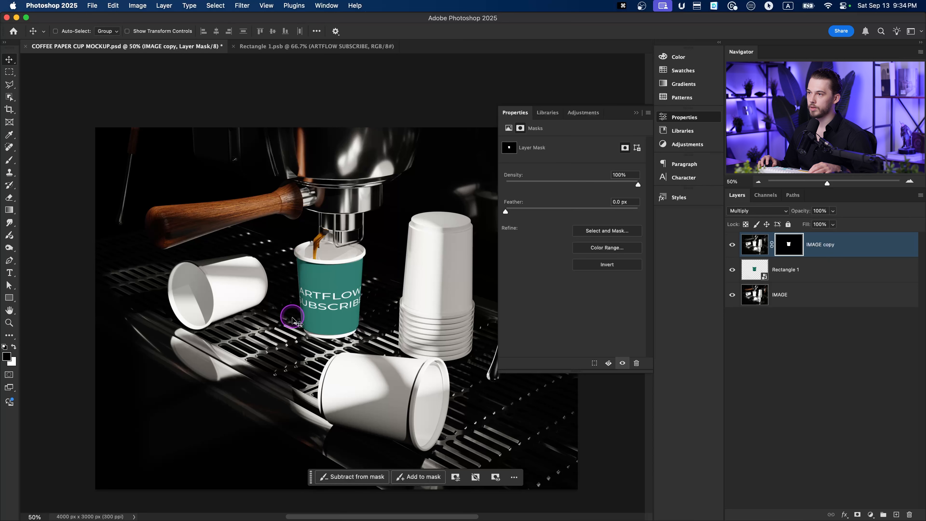
Step: Duplicate the IMAGE layer, move the copy to the top of the layer stack and set its blend mode to Screen
click(798, 303)
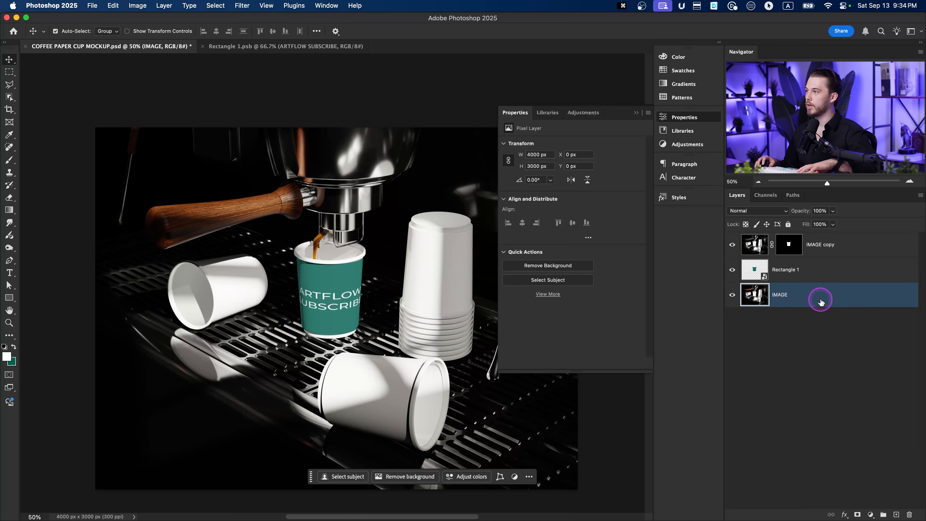
key(super+j)
drag(787, 293, 787, 239)
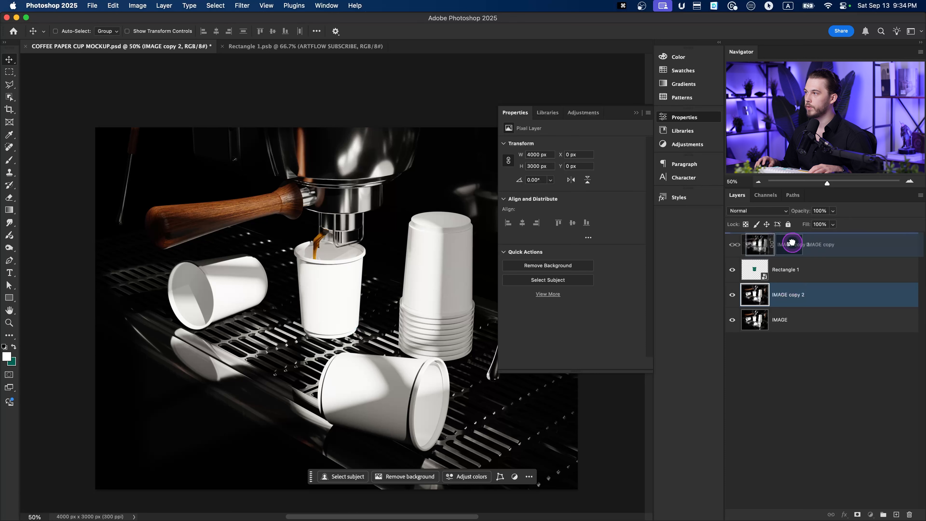
click(766, 211)
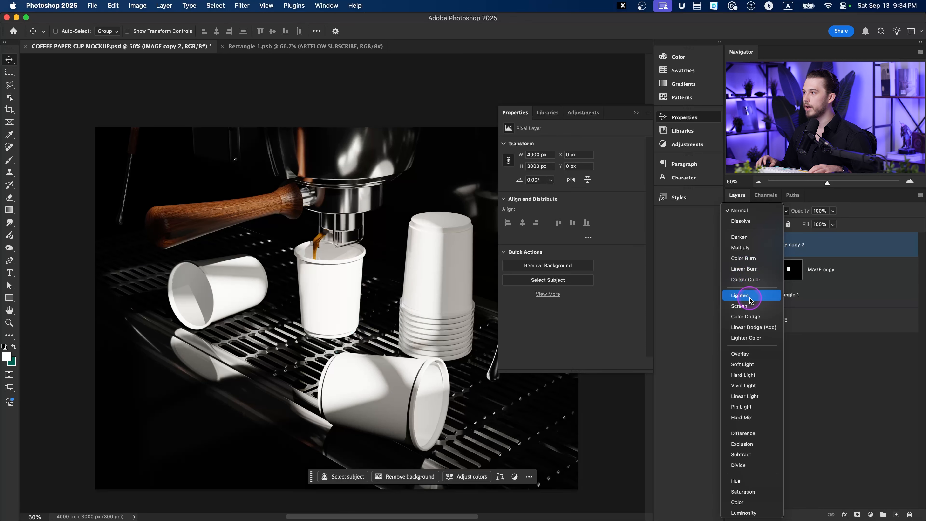
click(748, 306)
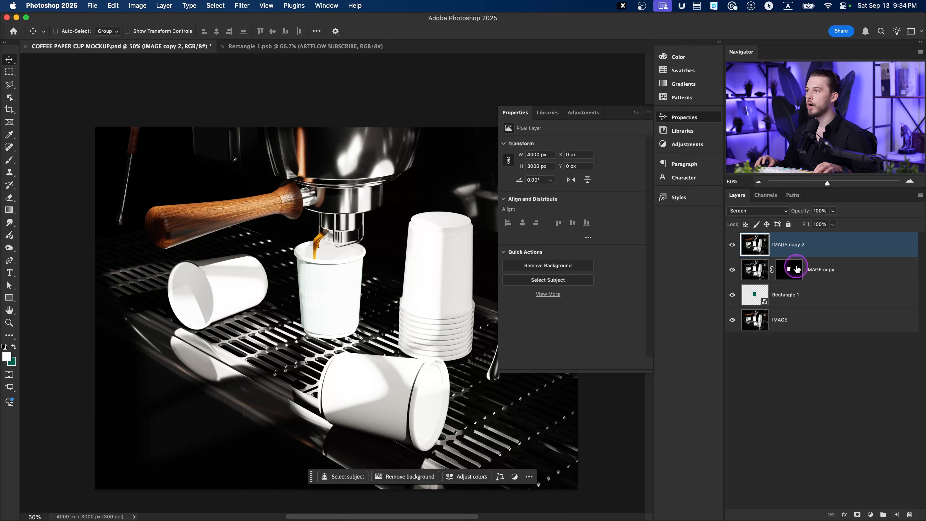
Step: Try desaturating the IMAGE copy 2 layer, and copy the IMAGE copy layer's mask onto it
drag(790, 280, 809, 249)
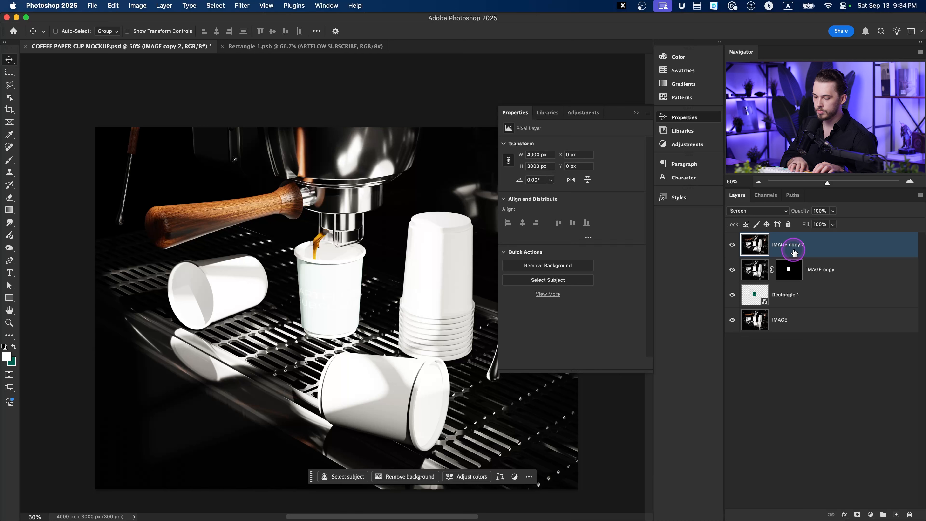
key(super+shift+u)
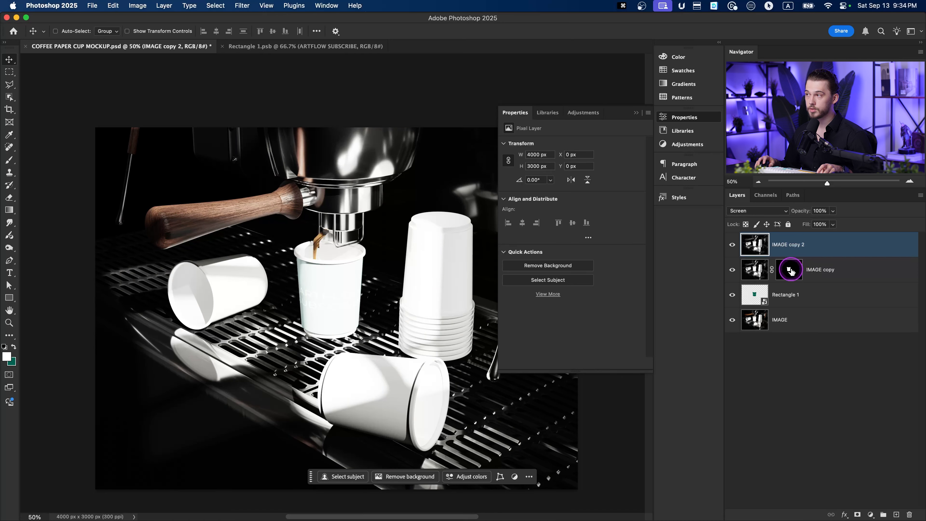
click(790, 270)
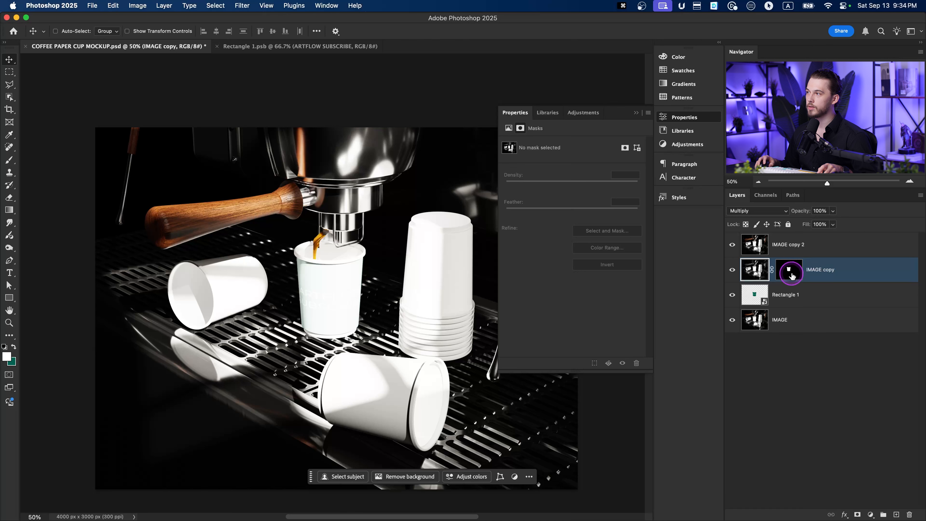
drag(795, 250, 796, 249)
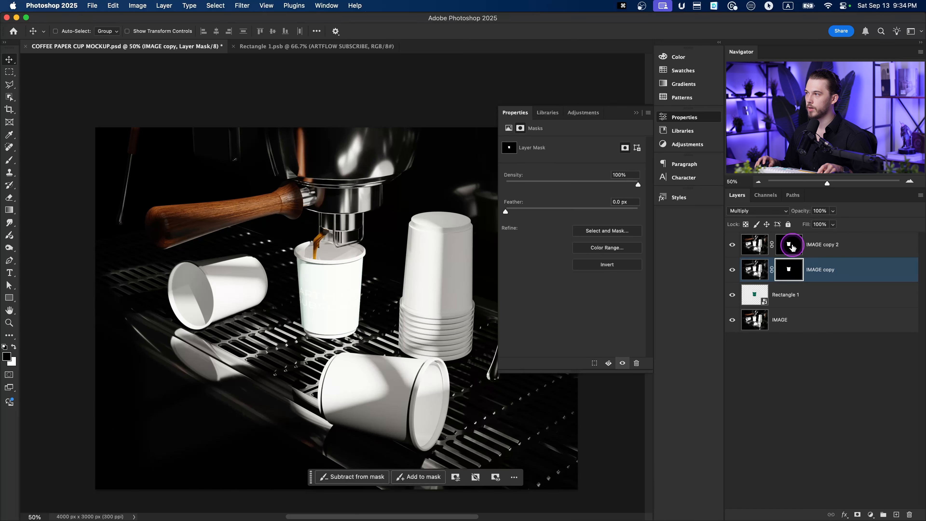
click(810, 251)
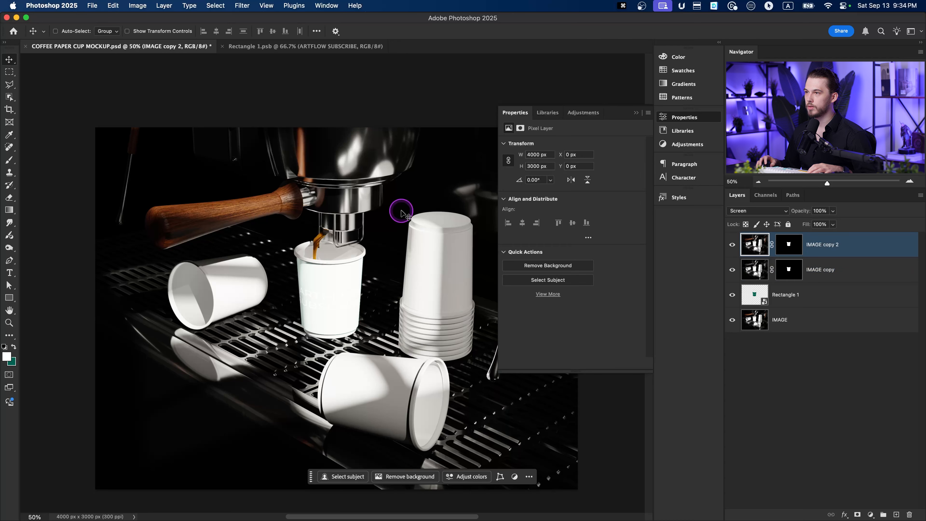
Step: Lower the IMAGE copy 2 layer's opacity to 6% and check its effect by toggling its visibility
key(super+z)
drag(804, 214, 776, 215)
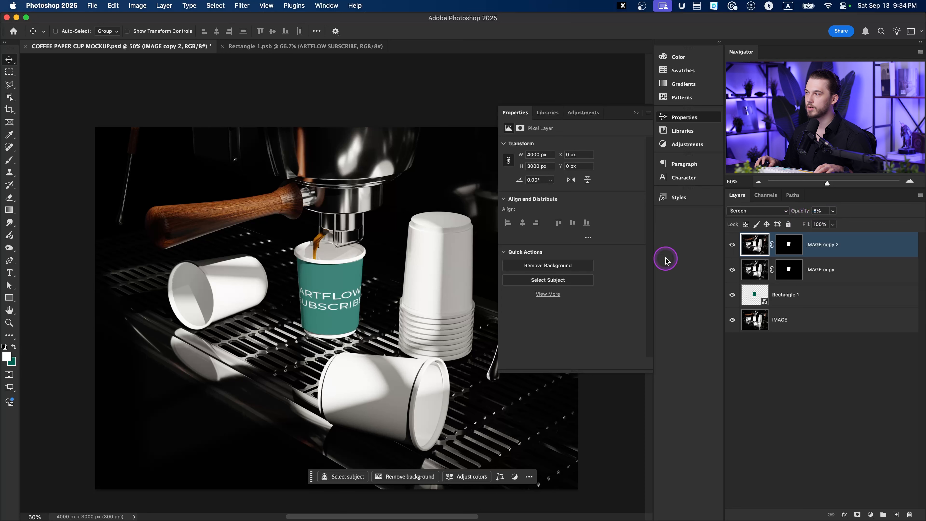
click(734, 247)
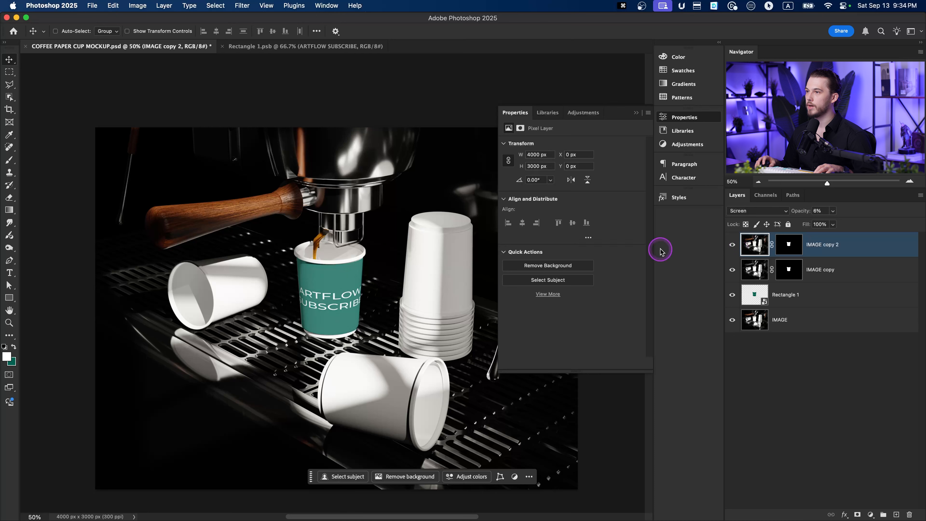
Step: Paint black with a soft brush on the IMAGE copy 2 layer's mask, leaving only a narrow vertical strip of the cup highlight
click(788, 244)
key(b)
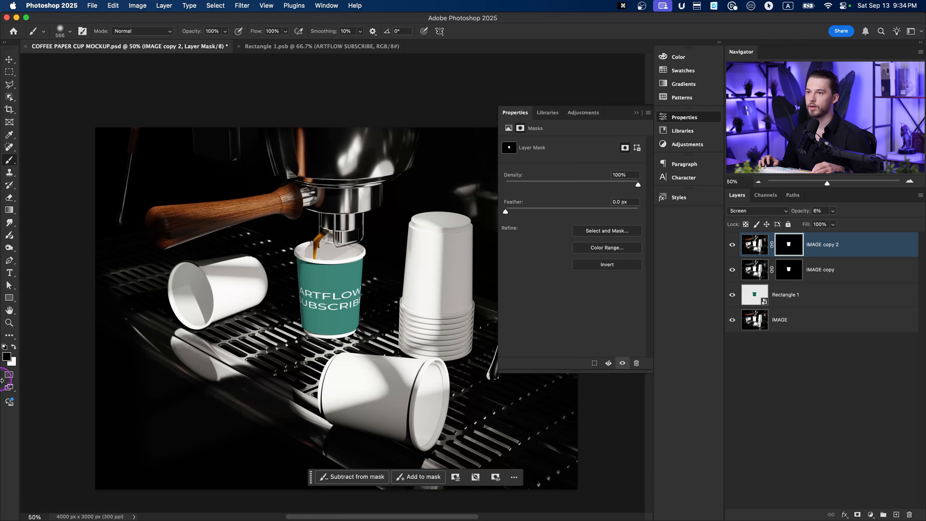
drag(316, 299, 319, 356)
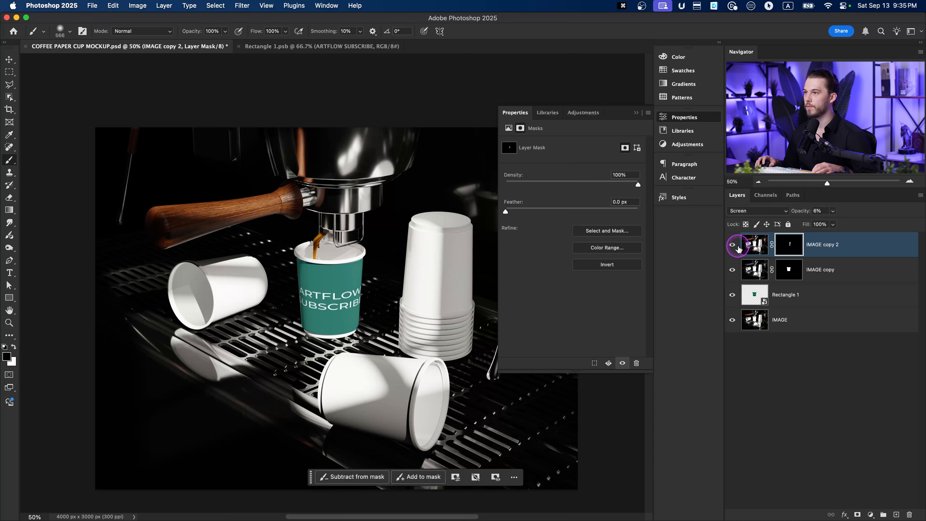